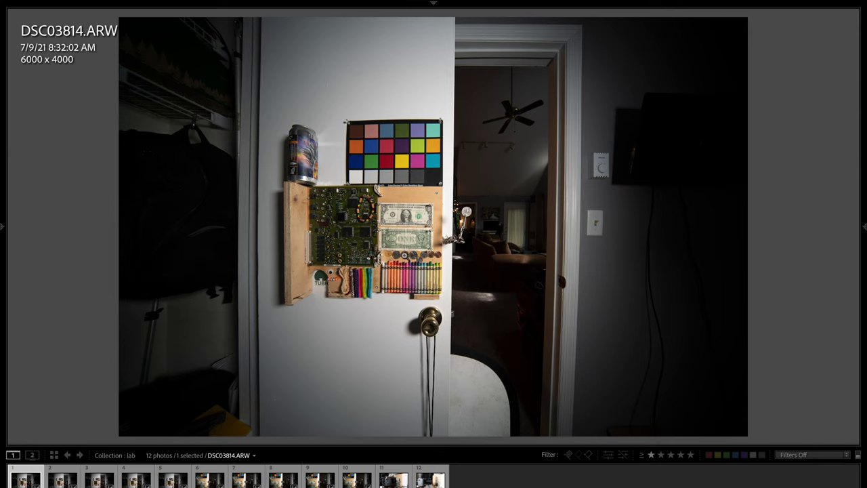
# Magnify the lab photo to 200% and pan across the dollar bills, circuit board, beer can and ColorChecker
pyautogui.click(405, 239)
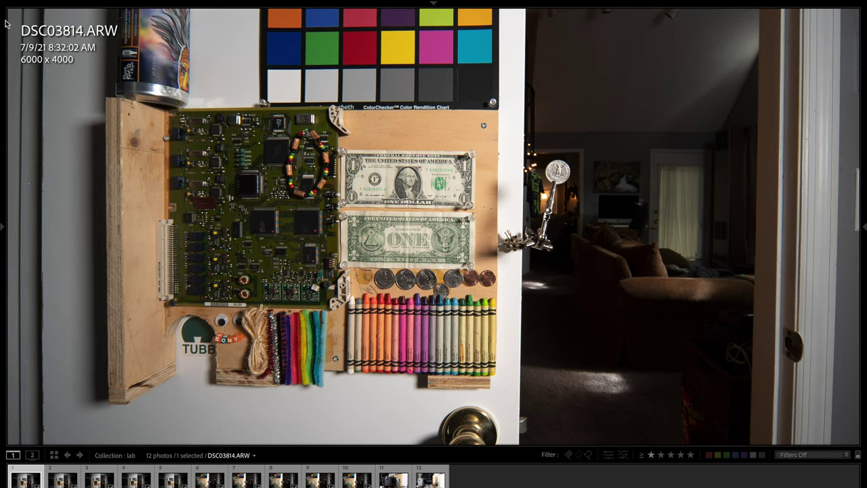
pyautogui.moveTo(2, 227)
pyautogui.click(377, 241)
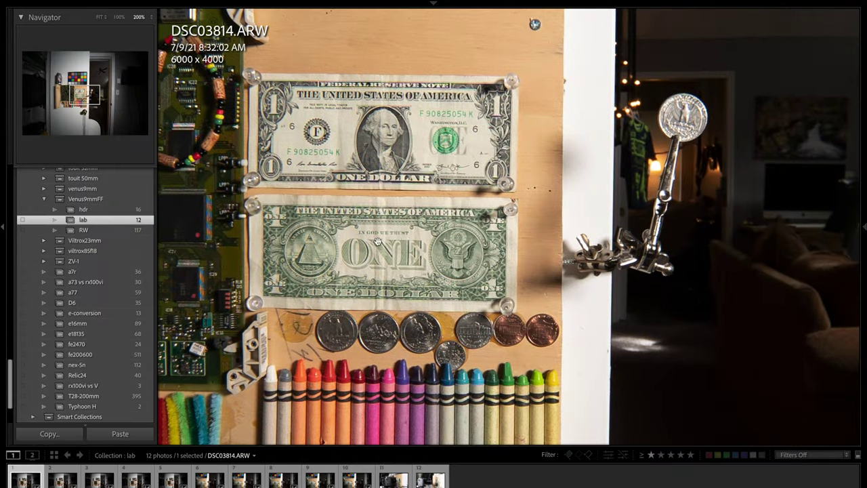
pyautogui.moveTo(318, 230); pyautogui.dragTo(562, 382)
pyautogui.moveTo(406, 296); pyautogui.dragTo(644, 342)
pyautogui.moveTo(598, 252); pyautogui.dragTo(487, 246)
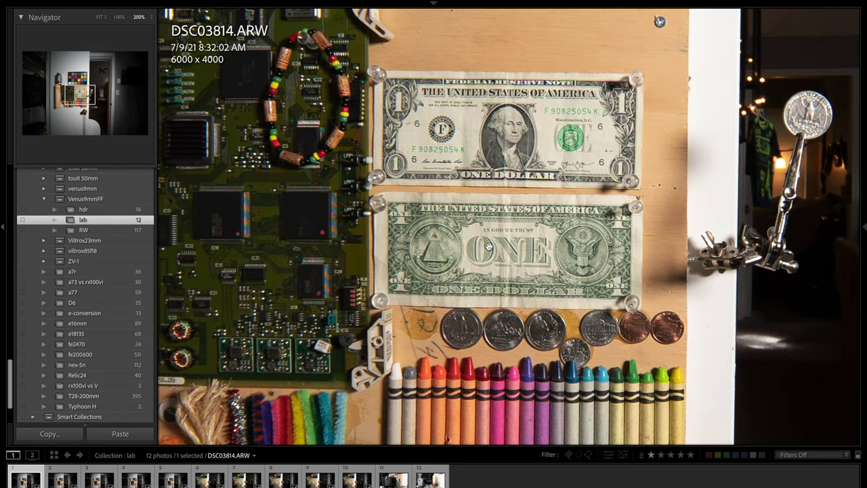
# Toggle between the whole-photo and 100% views, then show the Develop adjustments beside the photo
pyautogui.click(488, 245)
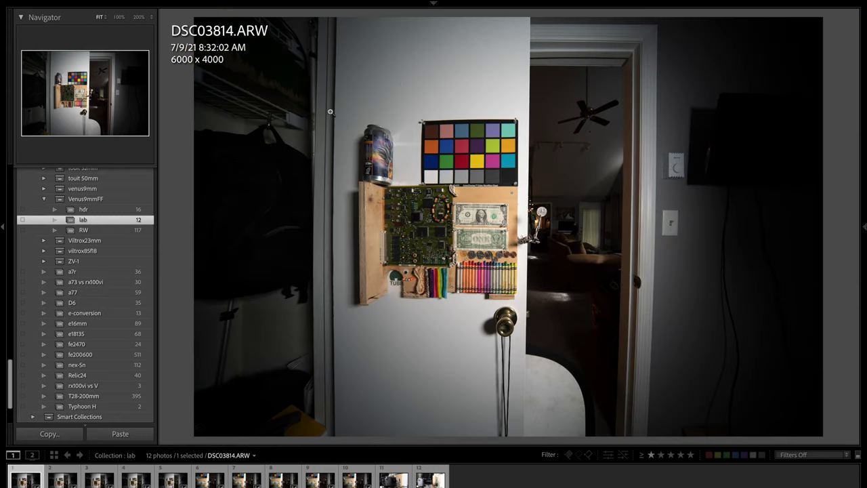
pyautogui.click(118, 16)
pyautogui.click(339, 220)
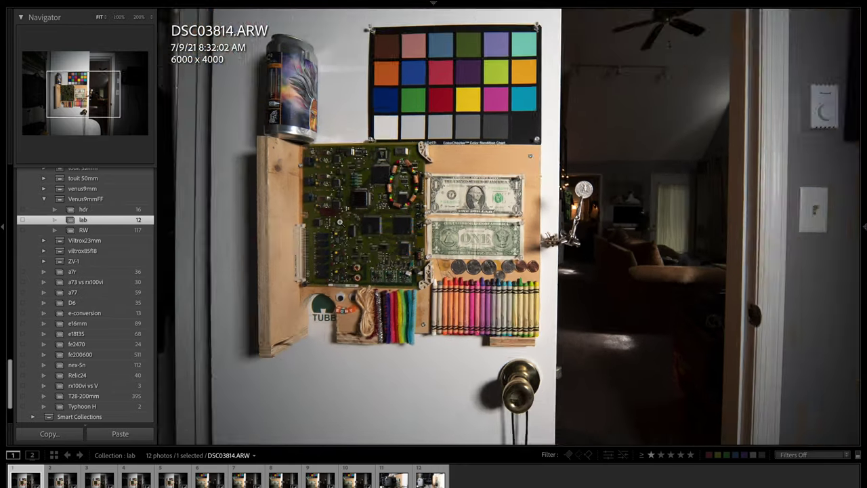
pyautogui.click(352, 224)
pyautogui.click(373, 225)
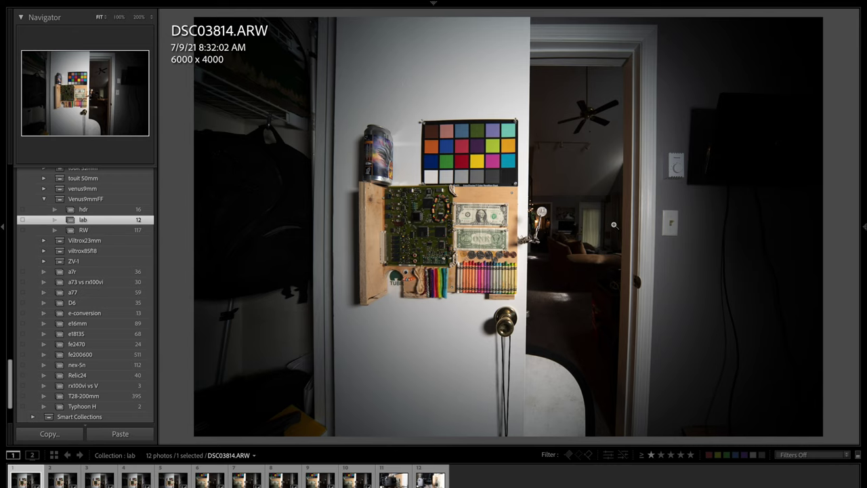
pyautogui.click(865, 287)
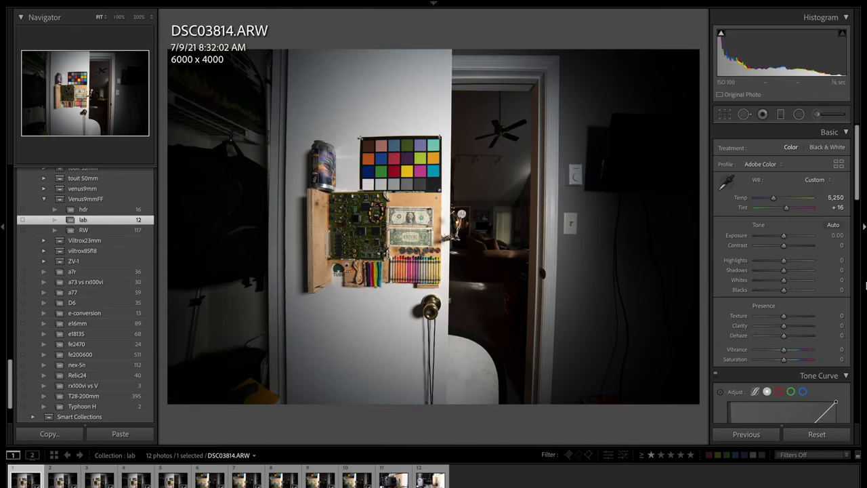
# Apply +13 manual Distortion with Constrain Crop in Lens Corrections, then reset Amount to 0
pyautogui.scroll(-15, 804, 357)
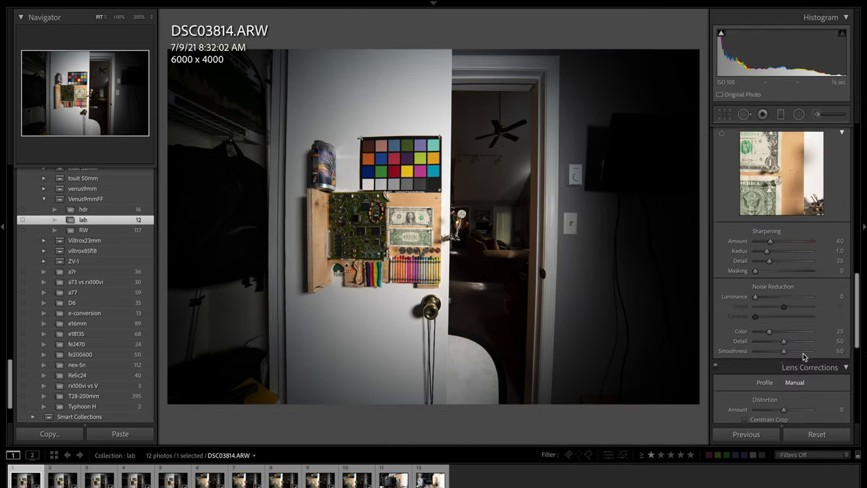
pyautogui.scroll(-2, 803, 357)
pyautogui.moveTo(784, 284); pyautogui.dragTo(787, 285)
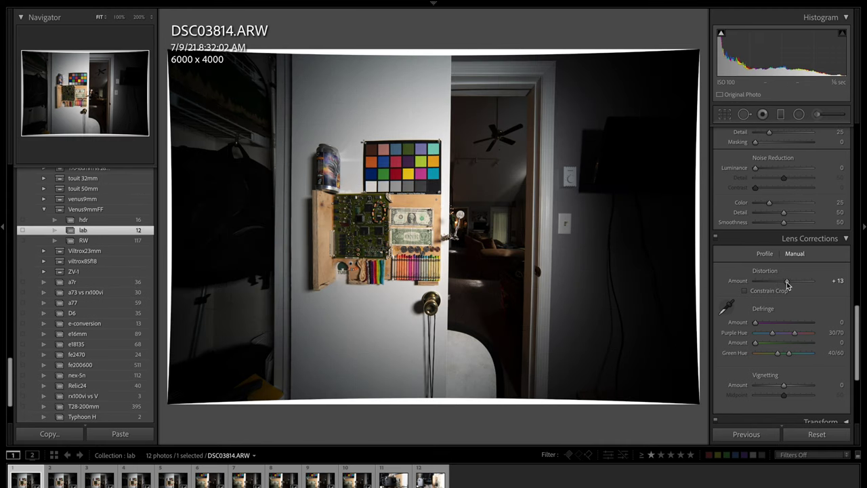
pyautogui.click(745, 291)
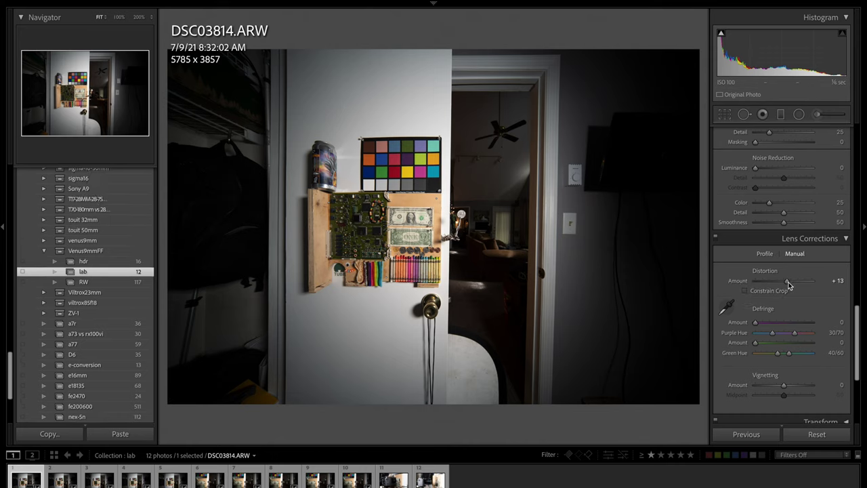
pyautogui.doubleClick(737, 281)
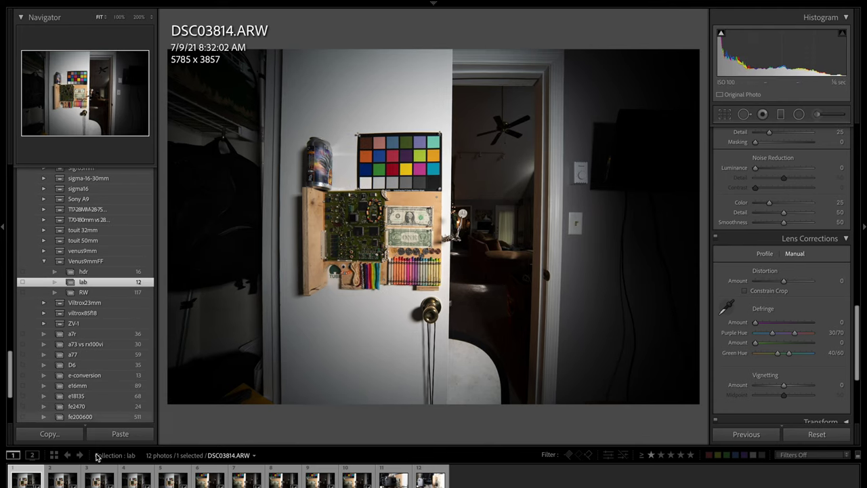
# Step through lab photos DSC03815 and DSC03816, then view DSC03816's circuit board at 100%
pyautogui.click(57, 482)
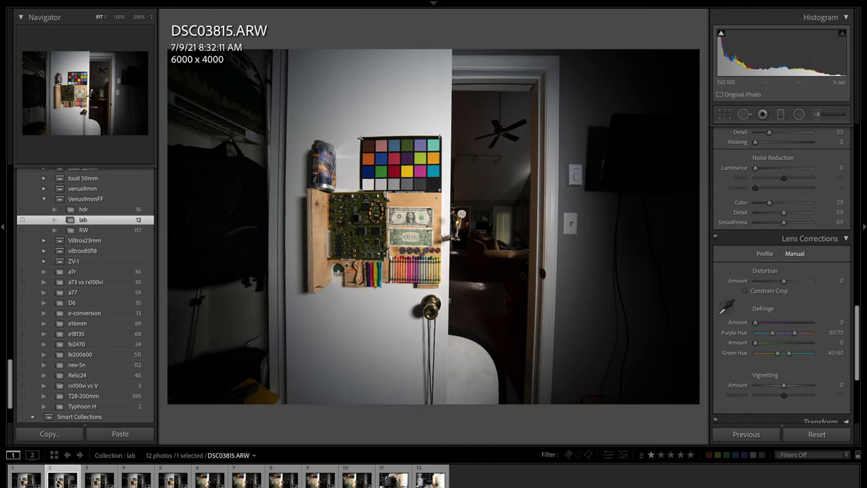
pyautogui.click(95, 481)
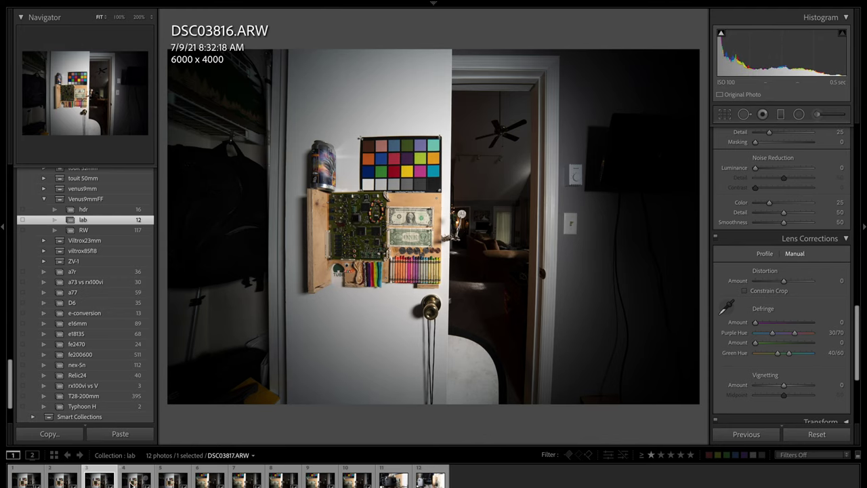
pyautogui.click(27, 481)
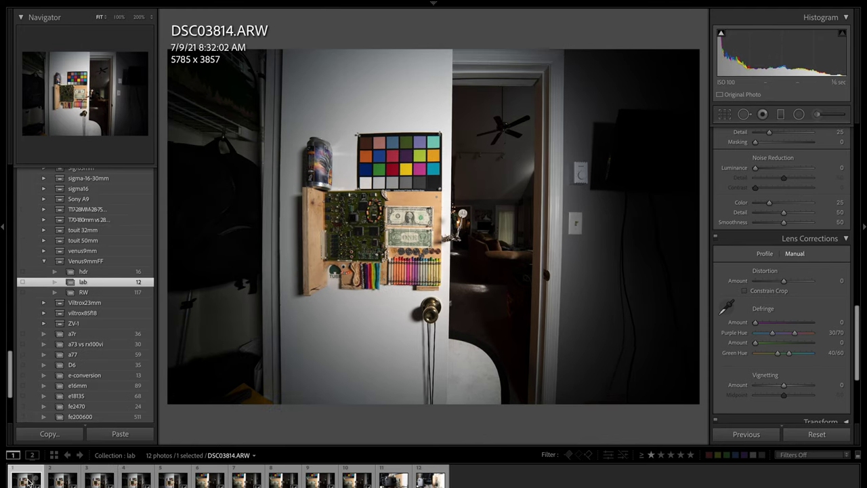
pyautogui.press('Right')
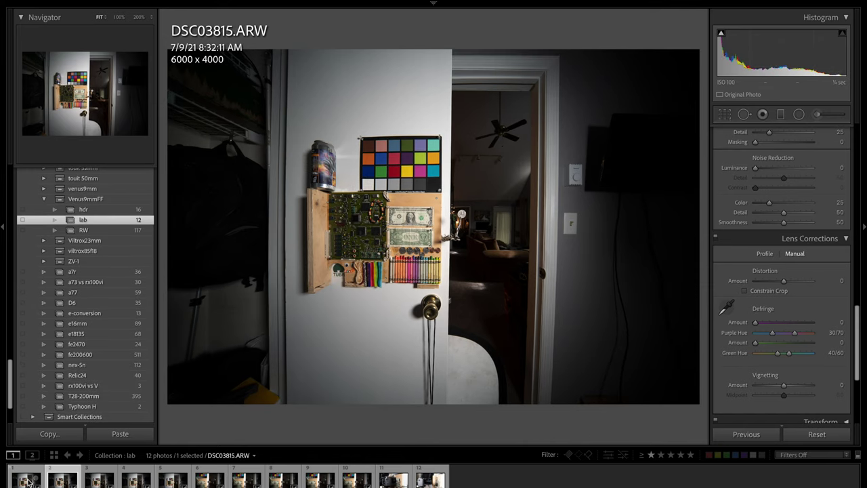
pyautogui.press('Right')
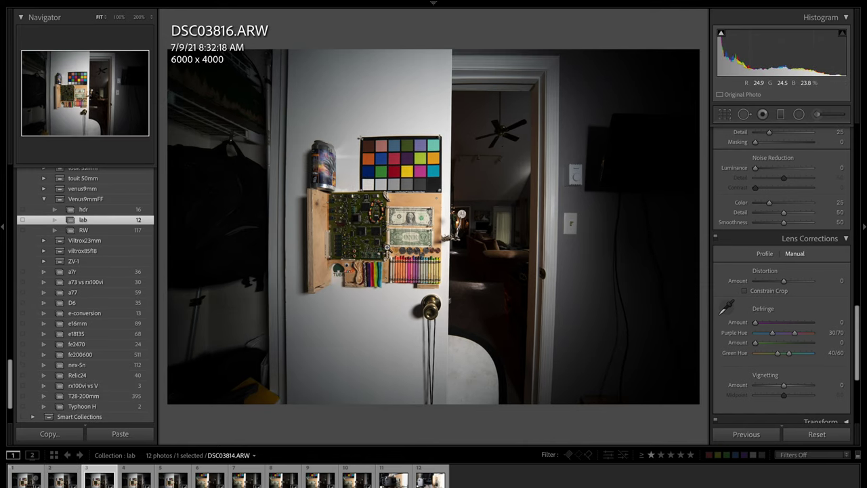
pyautogui.click(396, 237)
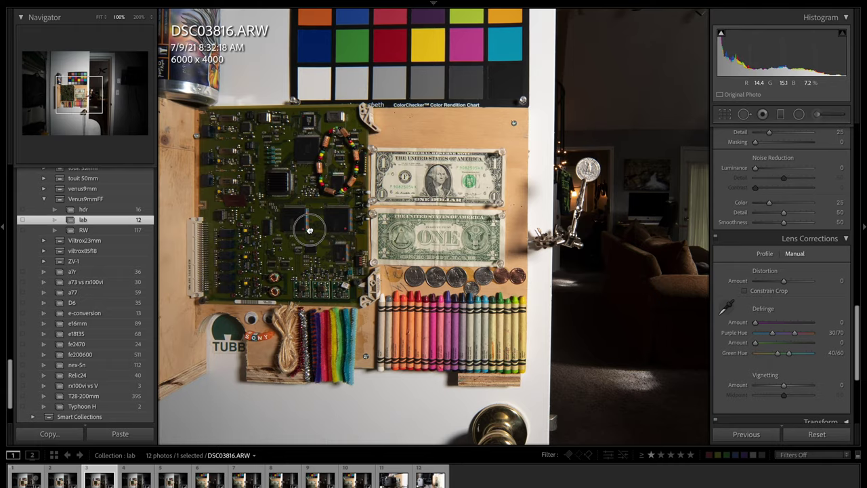
pyautogui.moveTo(309, 227); pyautogui.dragTo(332, 226)
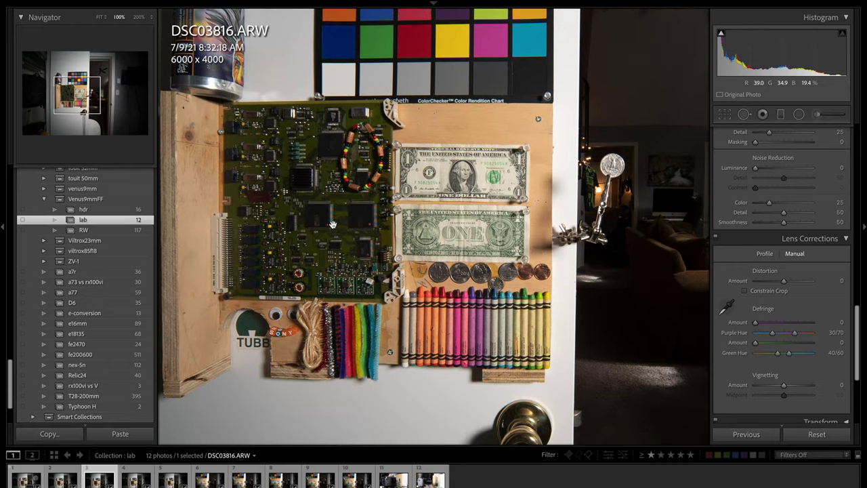
# Advance through DSC03817 and DSC03818, checking the ColorChecker at 100%, then zoom into DSC03820's quarter
pyautogui.press('Right')
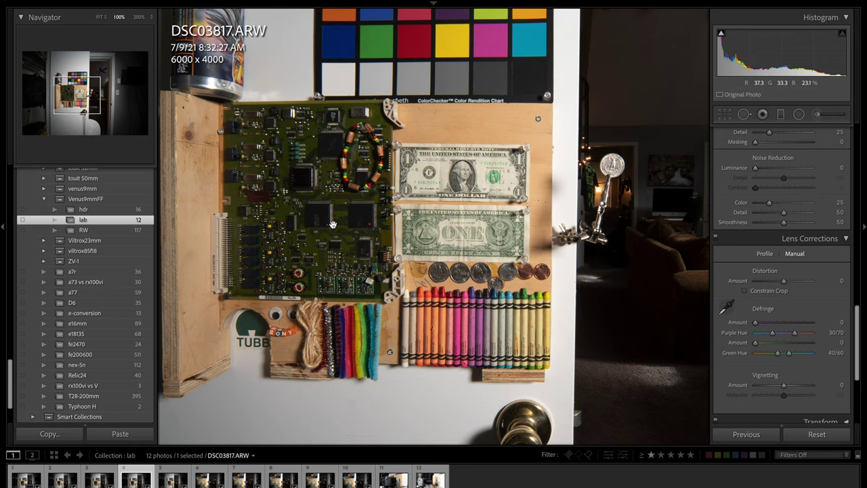
pyautogui.press('Right')
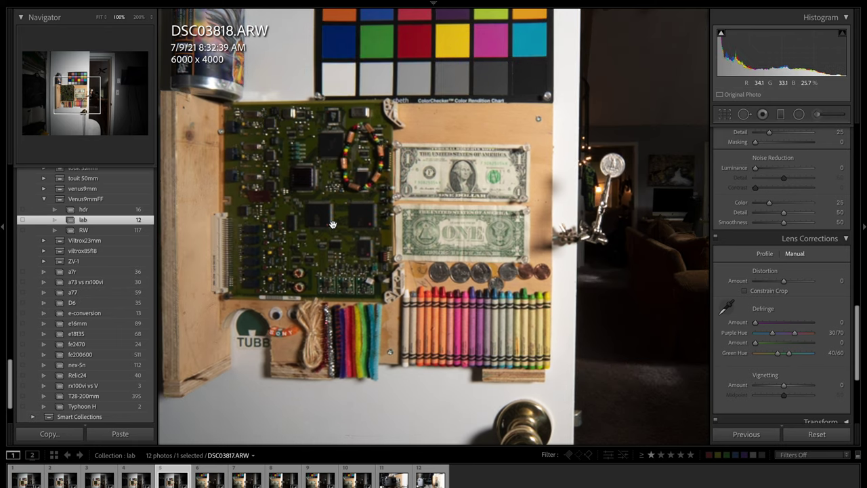
pyautogui.click(332, 209)
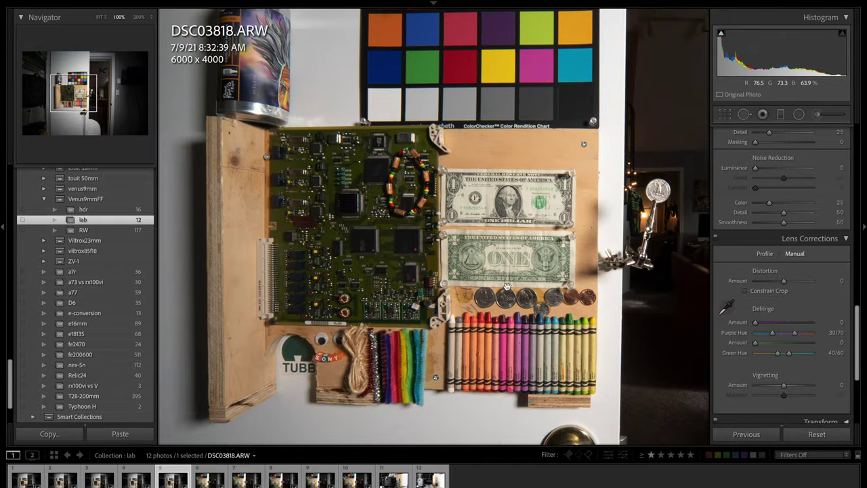
pyautogui.click(444, 150)
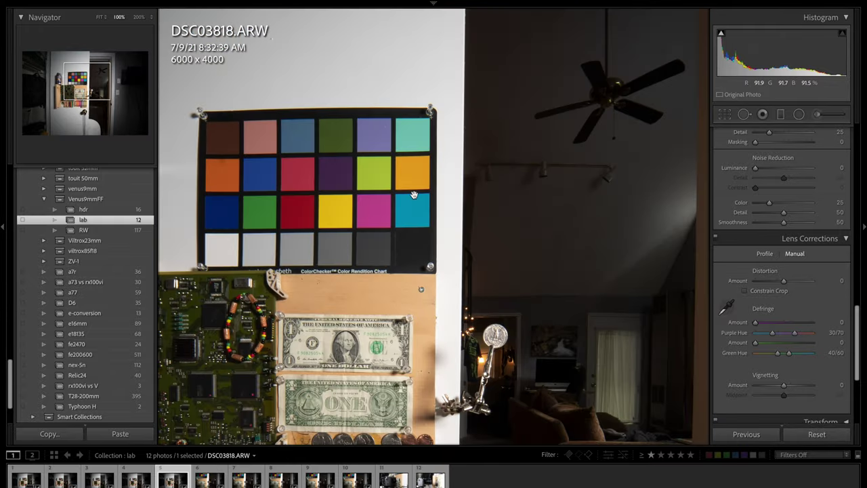
pyautogui.click(392, 243)
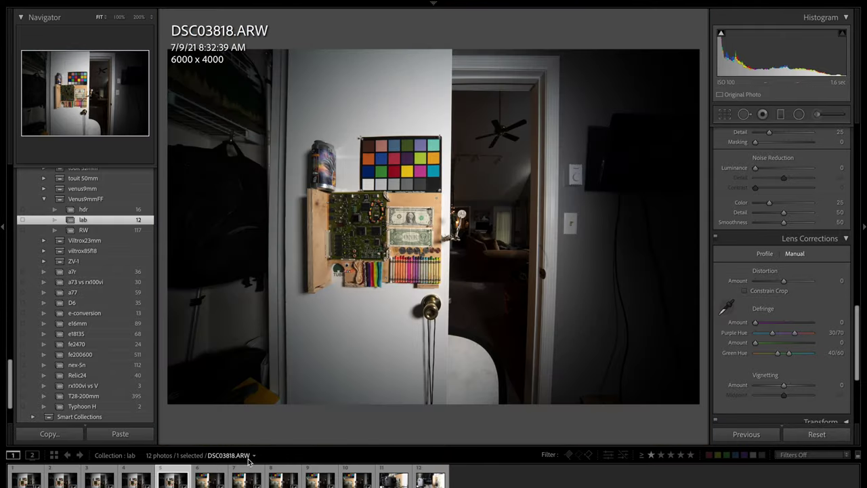
pyautogui.click(203, 480)
pyautogui.click(459, 219)
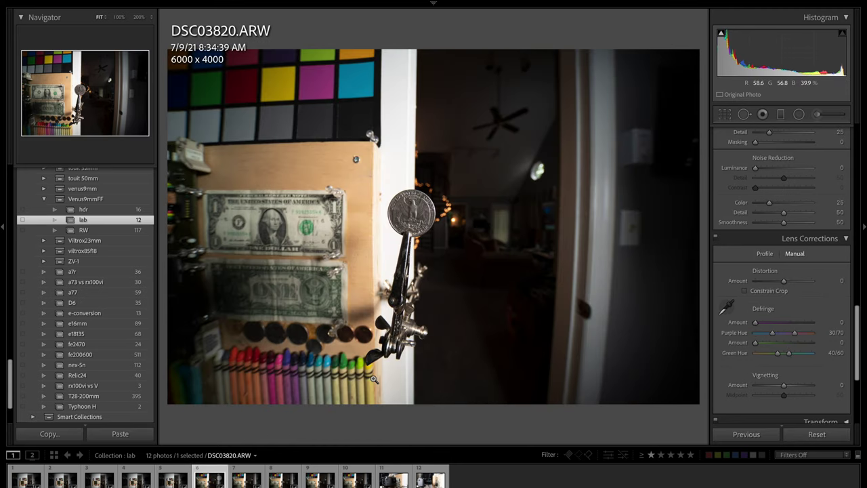
pyautogui.click(394, 481)
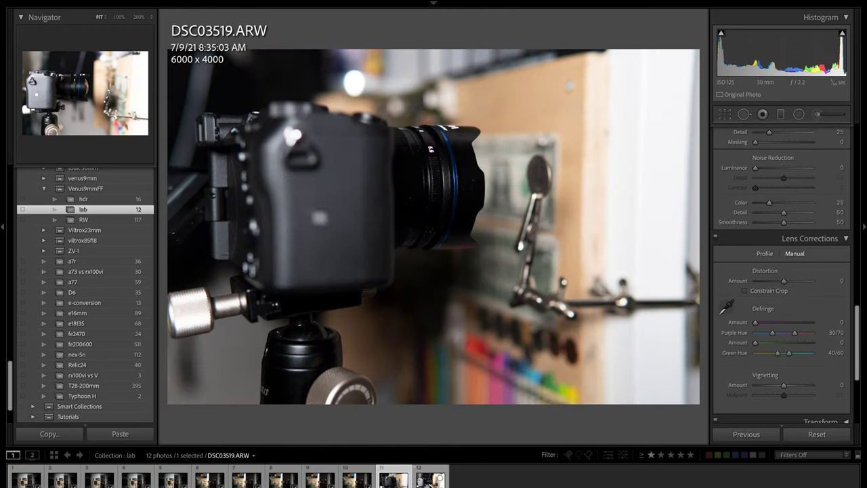
pyautogui.click(429, 481)
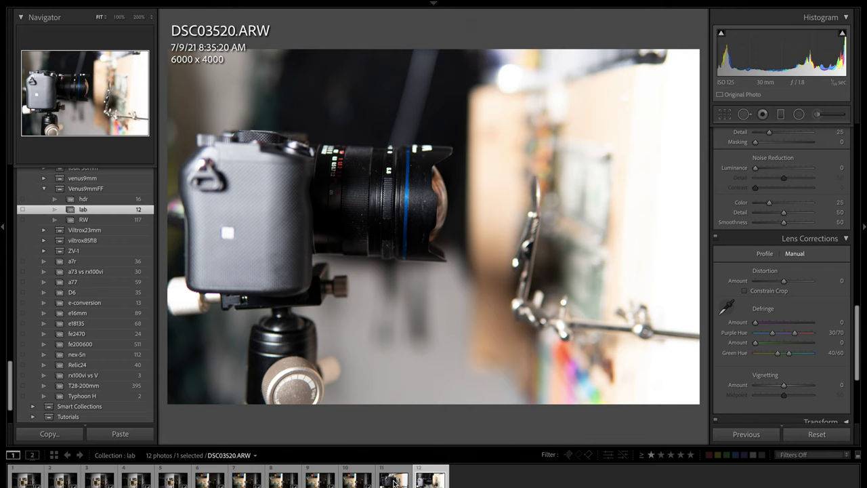
pyautogui.click(207, 480)
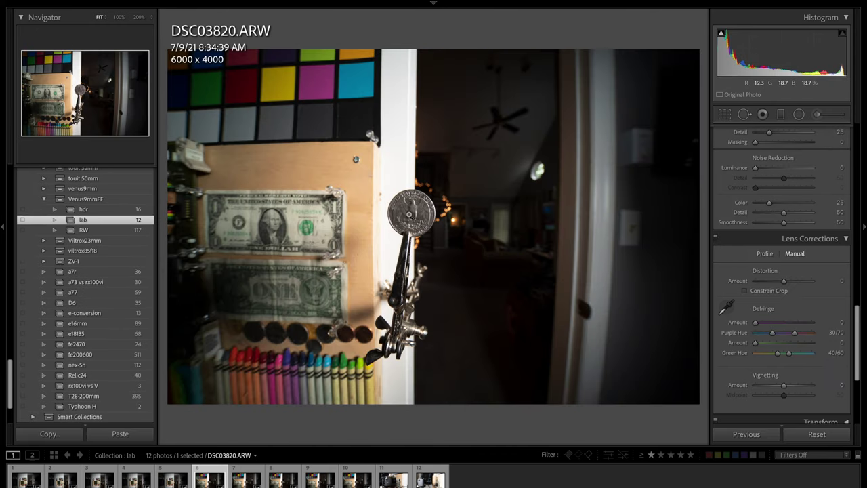
pyautogui.click(410, 214)
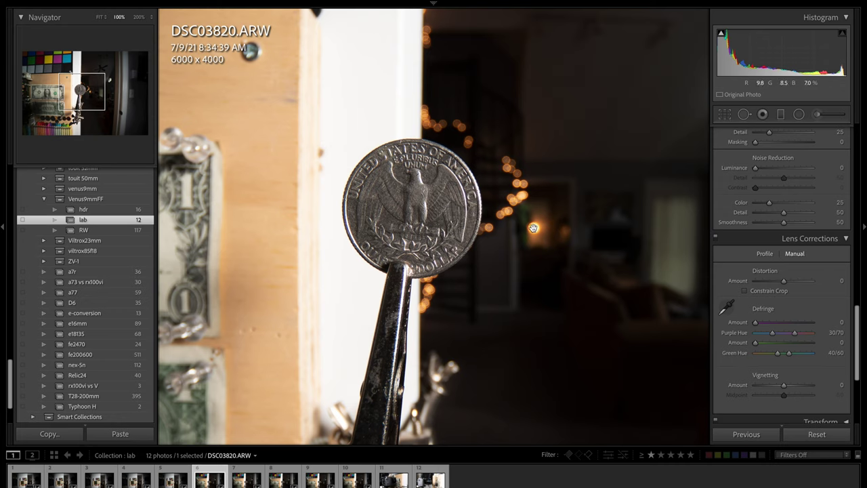
pyautogui.click(419, 225)
pyautogui.click(419, 225)
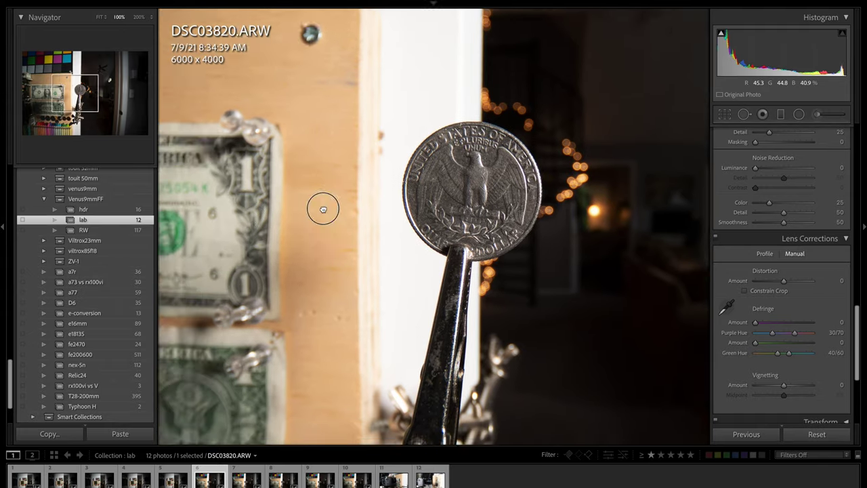
pyautogui.moveTo(323, 209); pyautogui.dragTo(510, 172)
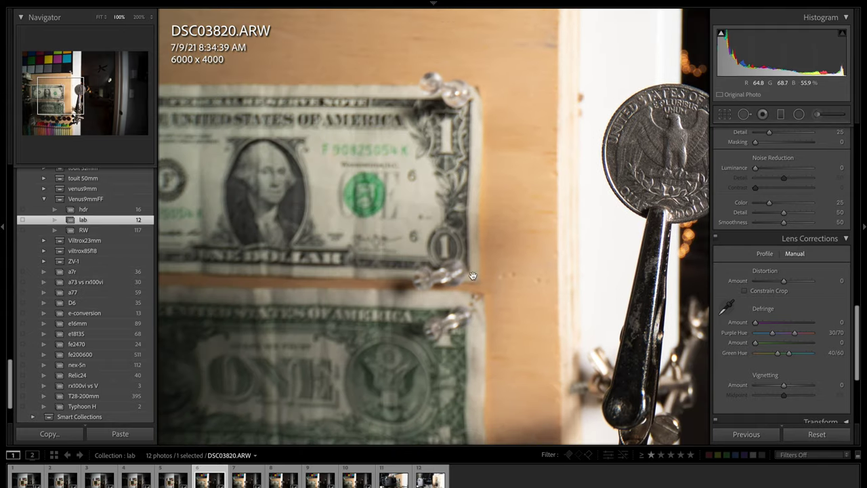
pyautogui.click(663, 172)
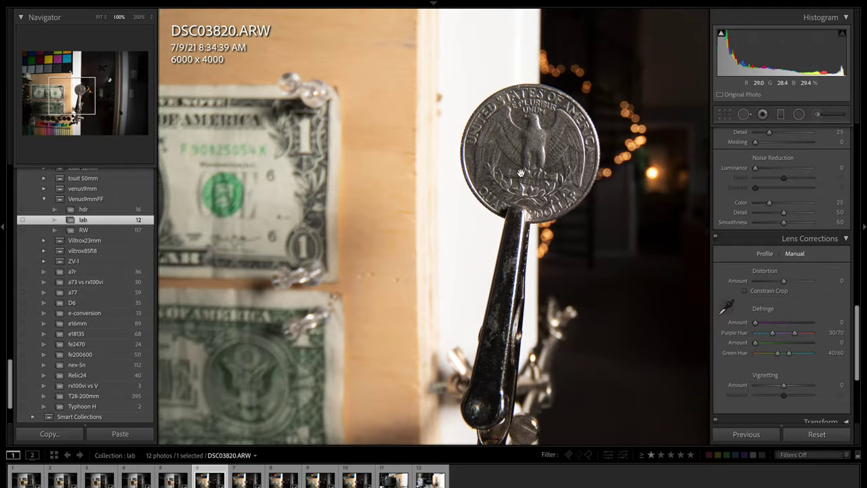
pyautogui.click(247, 481)
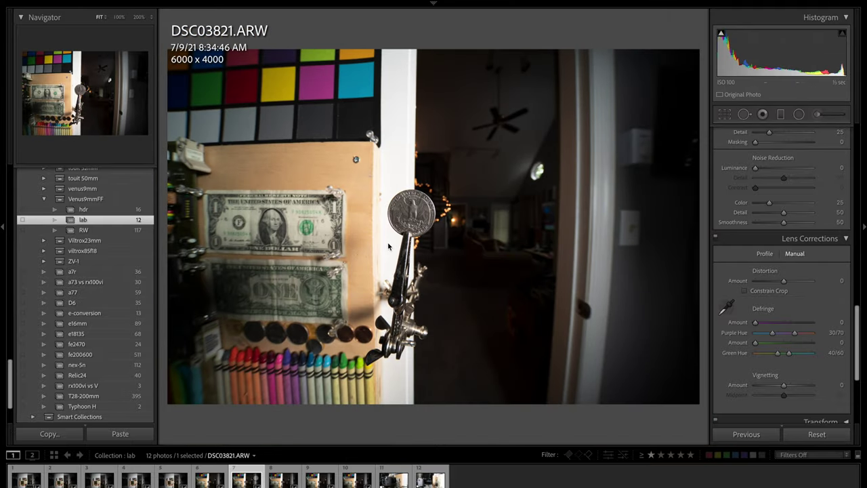
pyautogui.click(408, 220)
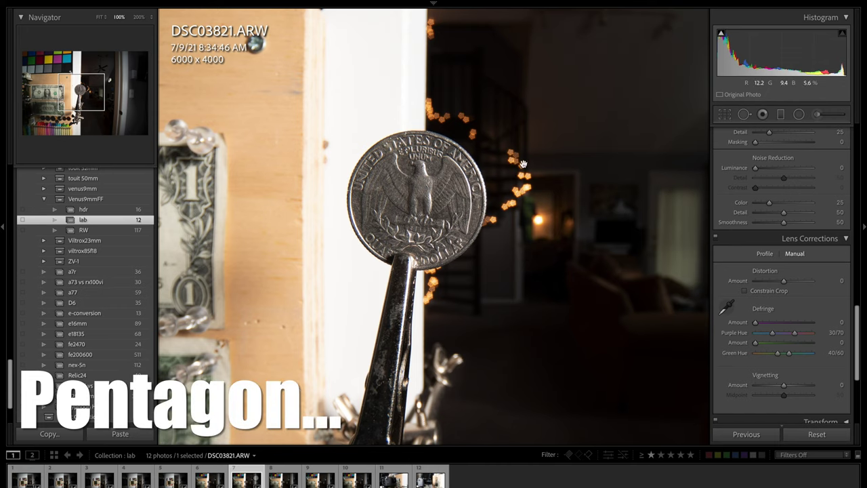
pyautogui.moveTo(458, 141); pyautogui.dragTo(599, 128)
pyautogui.click(284, 477)
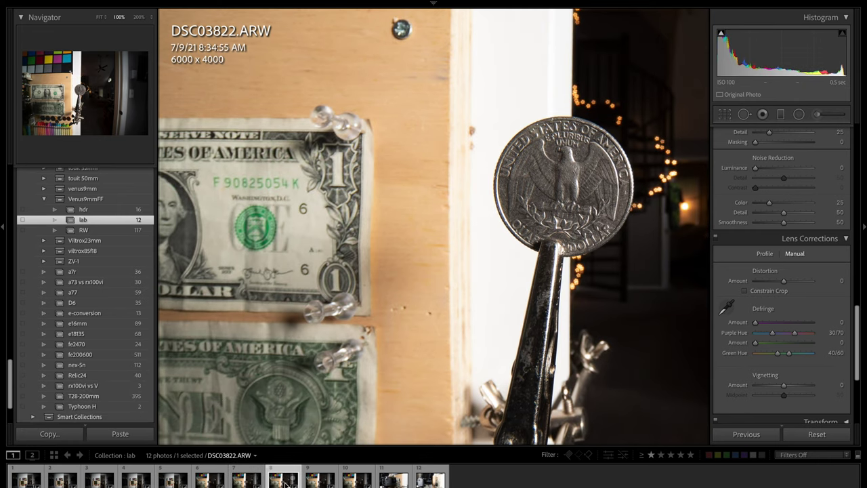
pyautogui.click(317, 479)
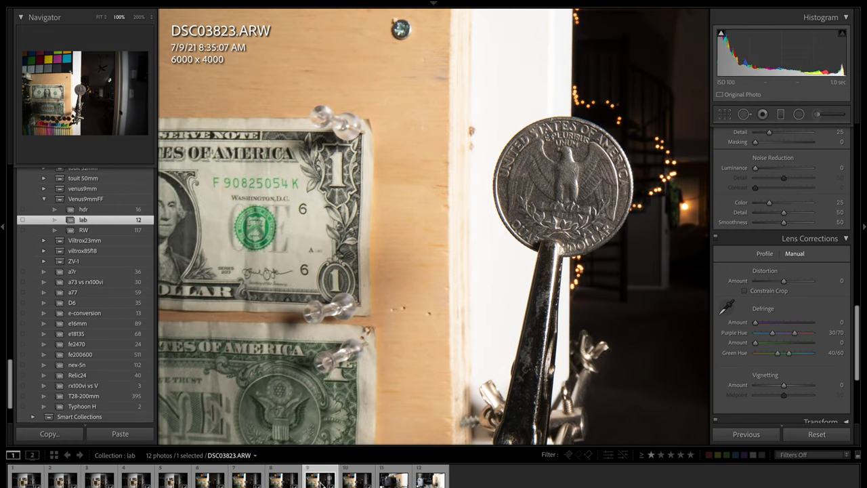
pyautogui.click(356, 481)
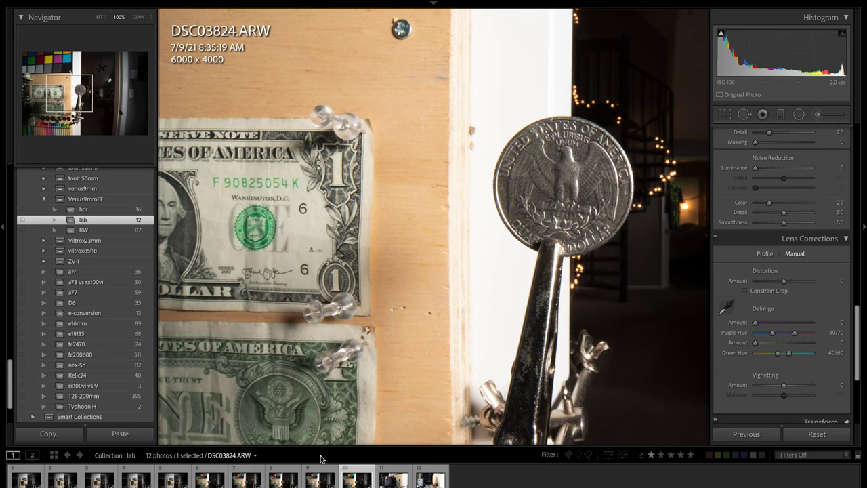
pyautogui.click(208, 480)
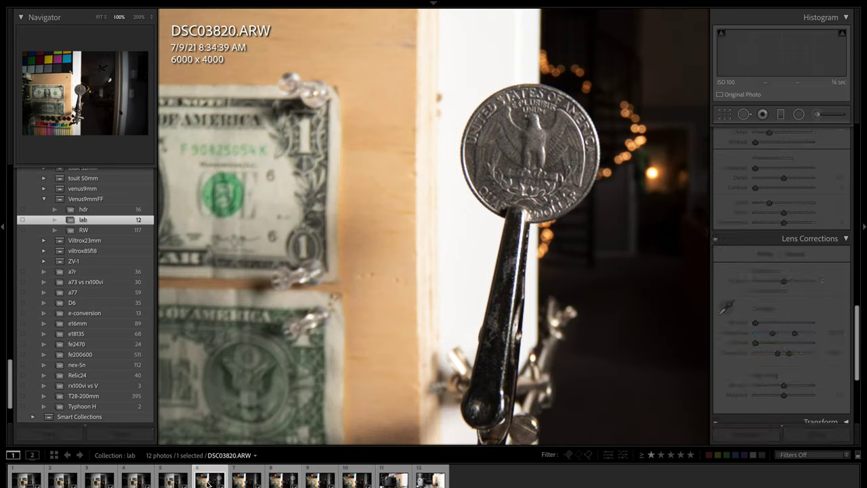
pyautogui.click(354, 481)
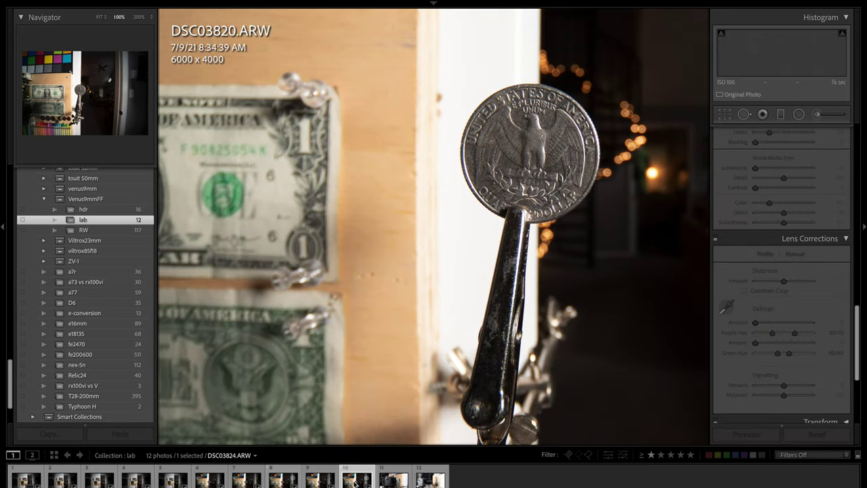
pyautogui.click(210, 480)
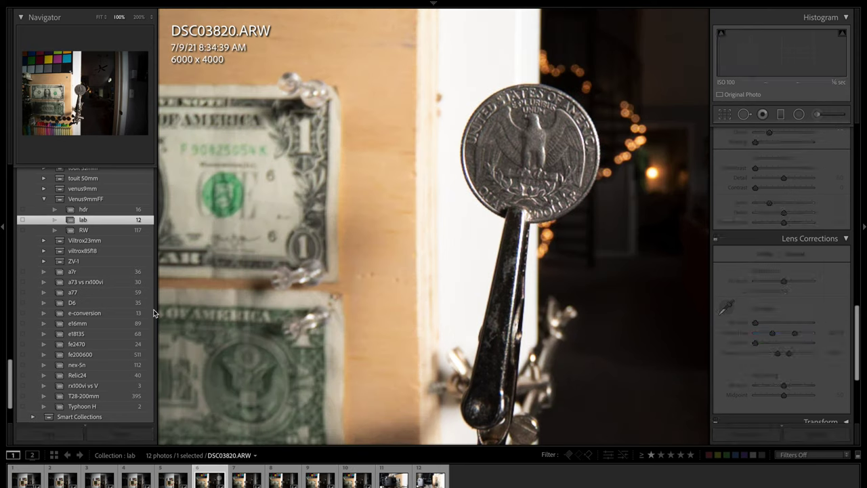
pyautogui.click(75, 231)
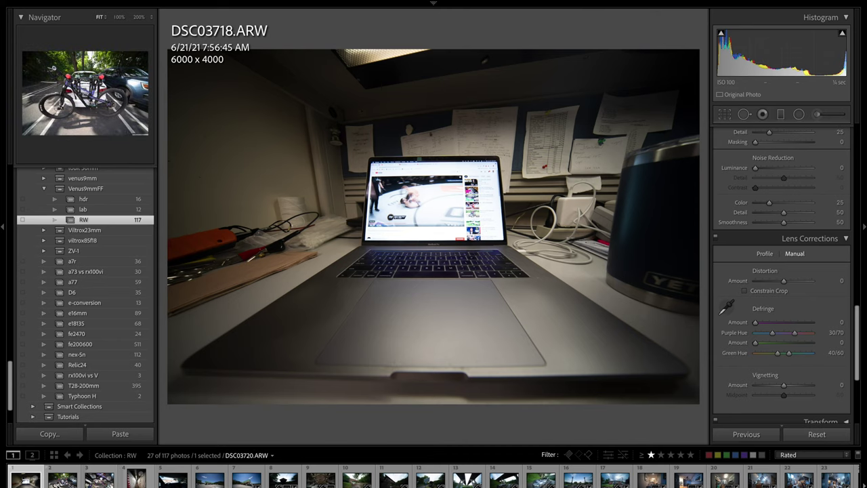
# View bike-rack photo DSC03720 at 100% on the front tire and fitted, then select pedal close-up DSC03721
pyautogui.click(62, 478)
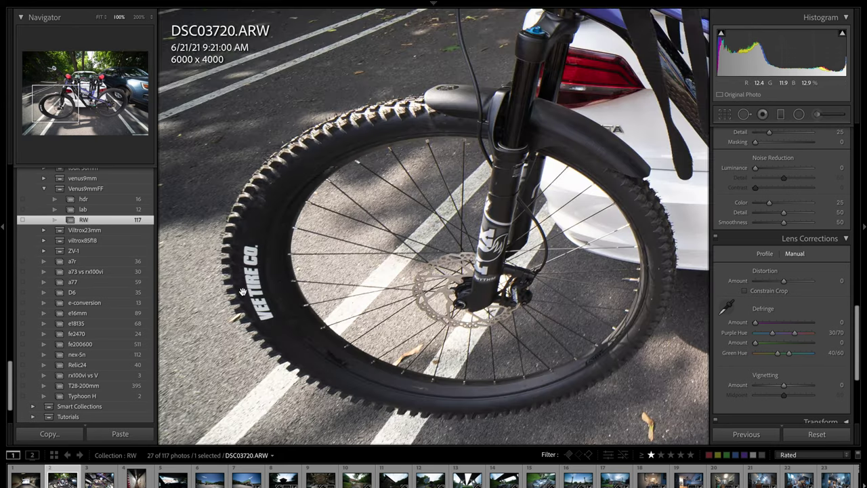
pyautogui.click(245, 290)
pyautogui.click(257, 288)
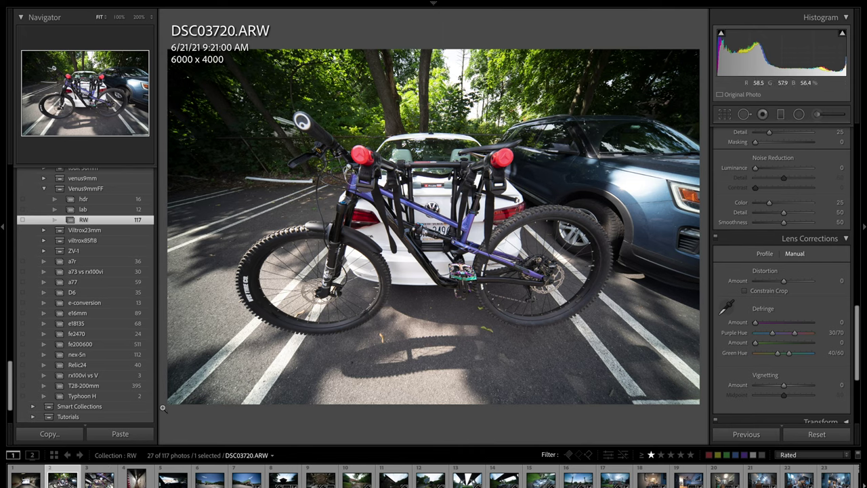
pyautogui.click(102, 482)
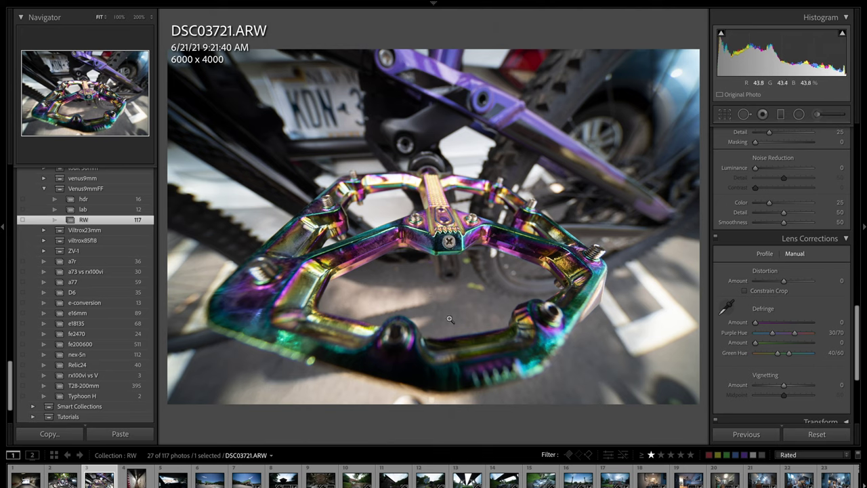
# Step through the corridor DSC03722, van interior DSC03735 and gas-station DSC03737 photos
pyautogui.click(137, 480)
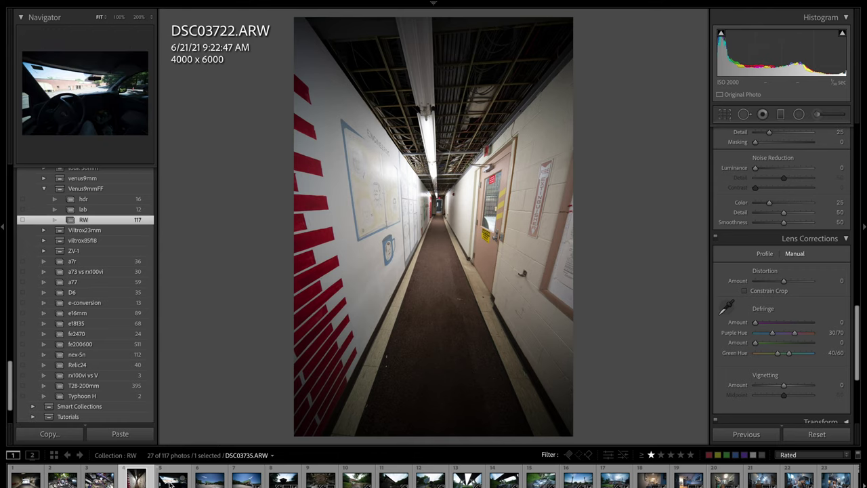
pyautogui.click(170, 480)
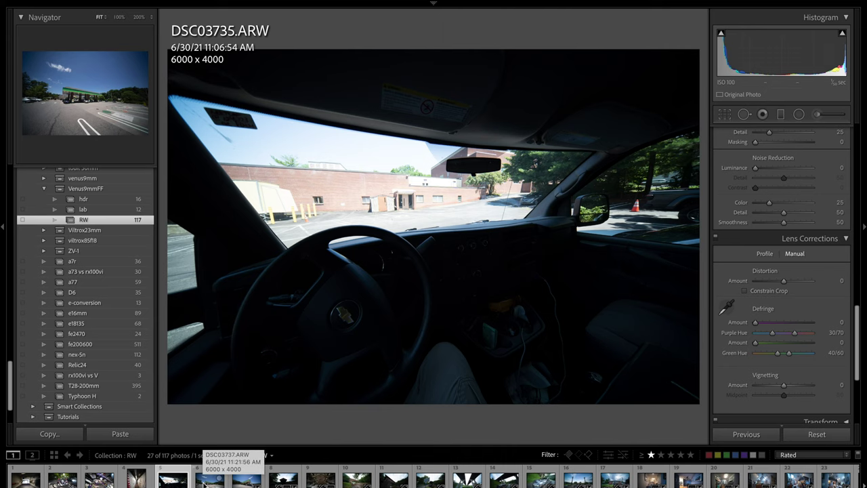
pyautogui.click(205, 482)
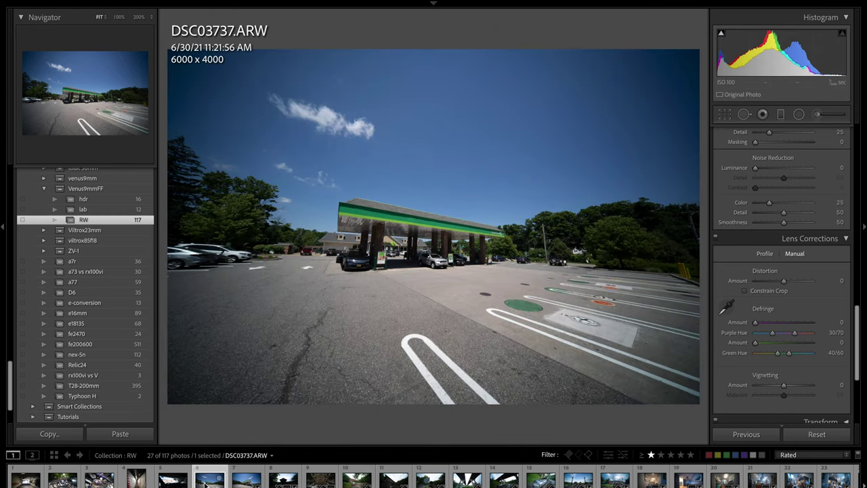
# View QuickChek photo DSC03738 at 100% on the sign and fitted, then select DSC03739
pyautogui.click(245, 481)
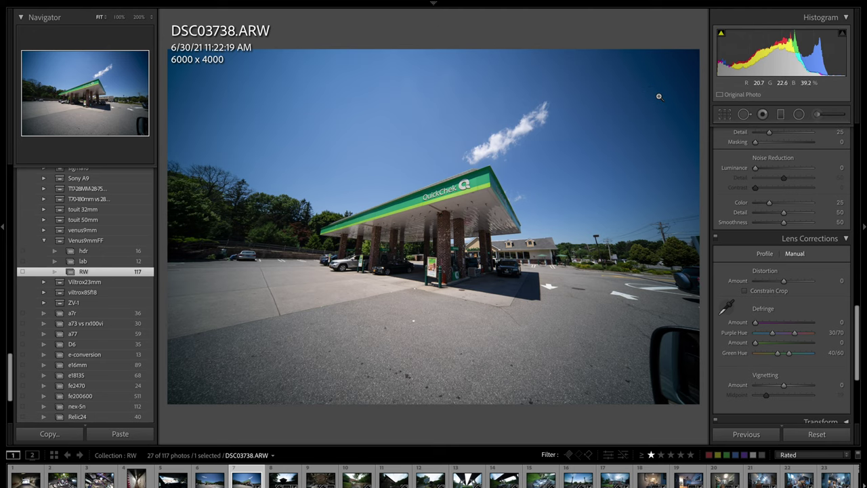
pyautogui.click(210, 480)
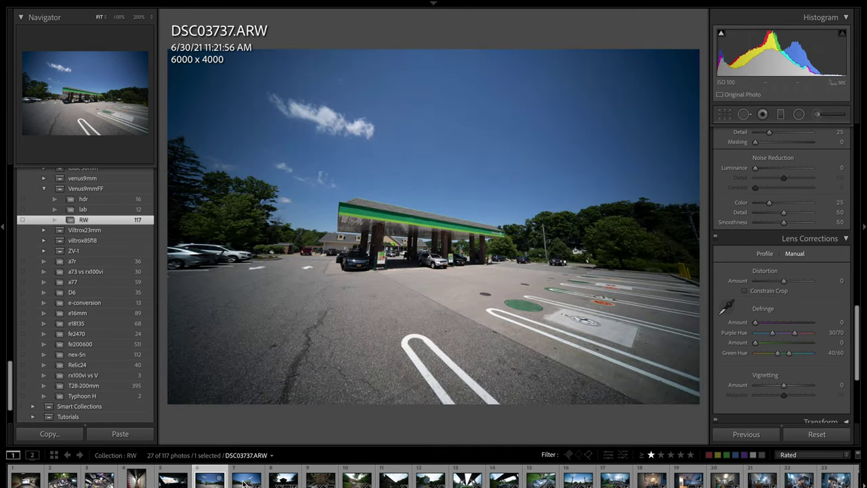
pyautogui.click(246, 480)
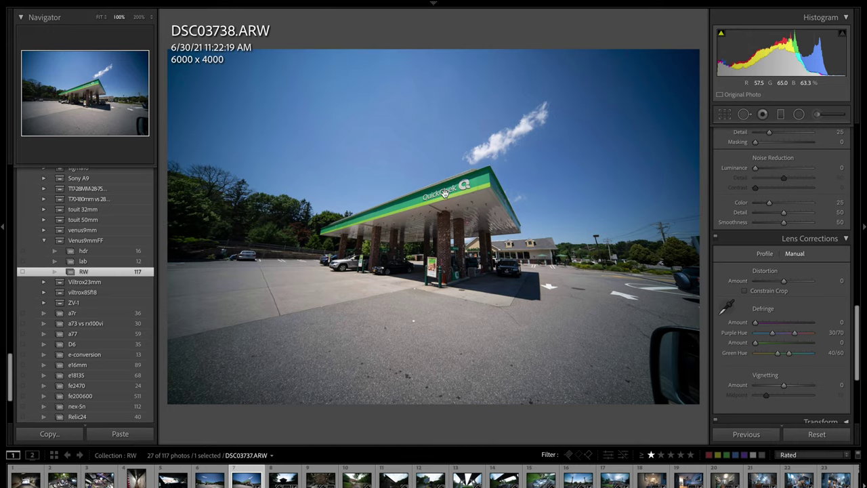
pyautogui.click(441, 196)
pyautogui.scroll(-4, 441, 197)
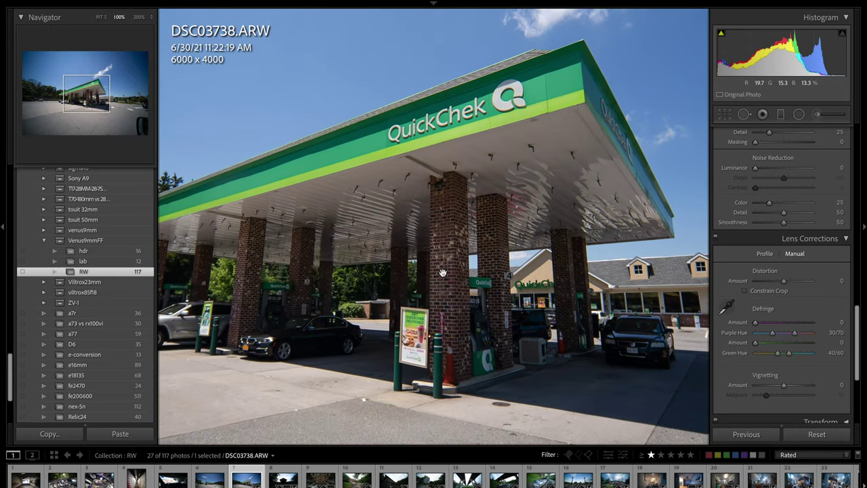
pyautogui.click(442, 274)
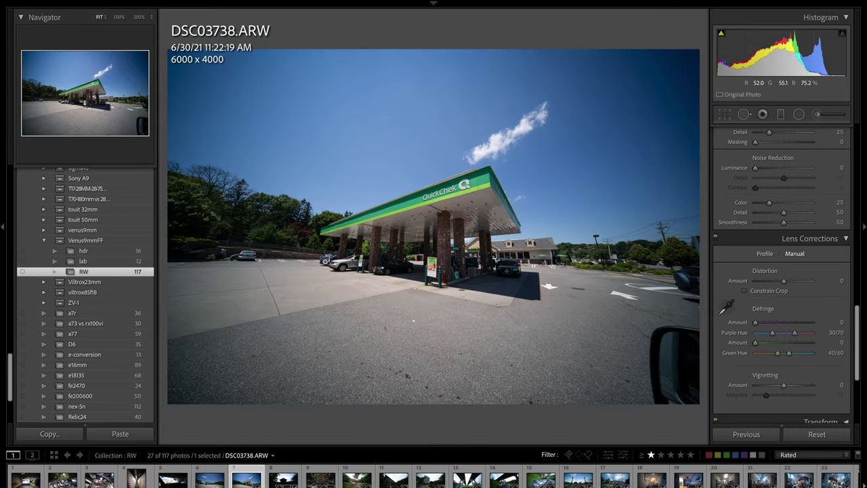
pyautogui.click(282, 480)
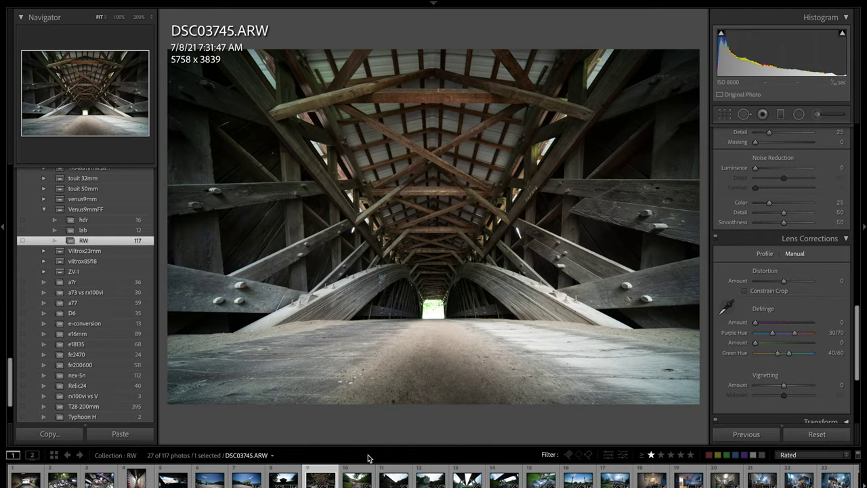
# Browse from river bridge DSC03754 through underpass and car shots to footbridge photo DSC03796
pyautogui.click(353, 478)
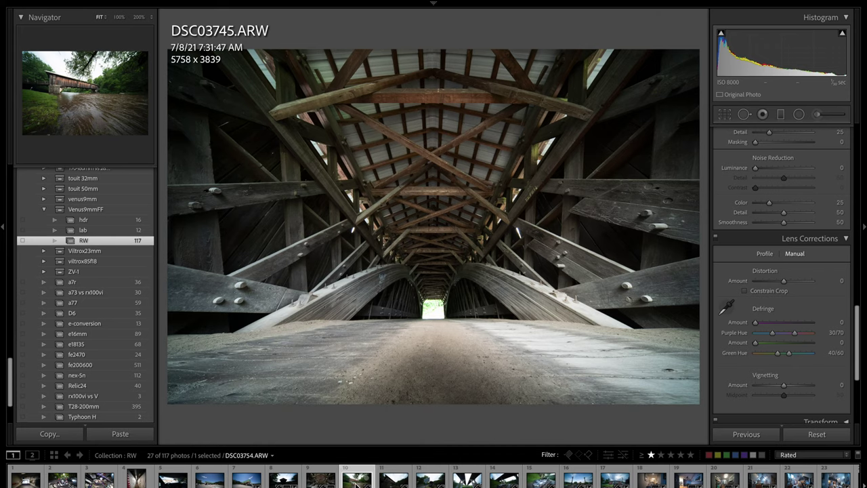
pyautogui.click(389, 482)
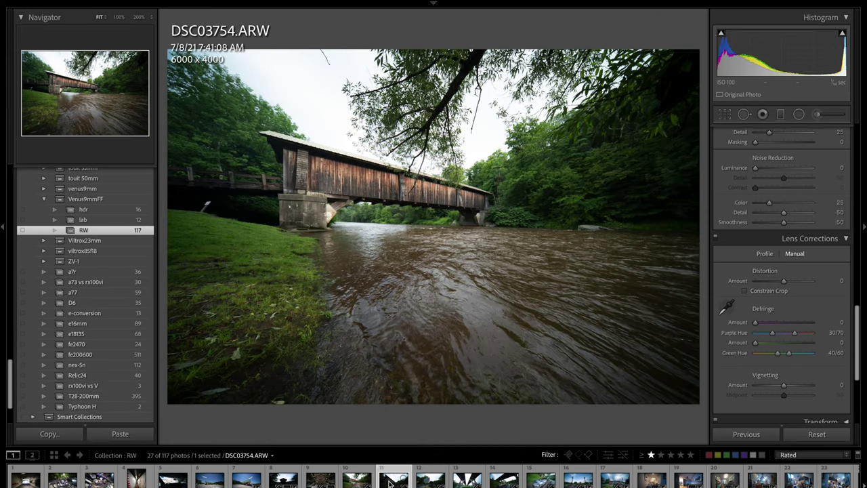
pyautogui.click(467, 478)
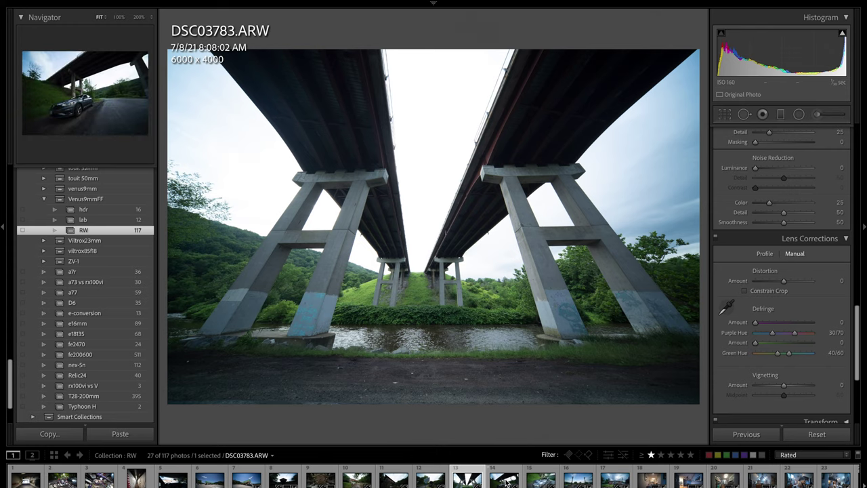
pyautogui.click(504, 479)
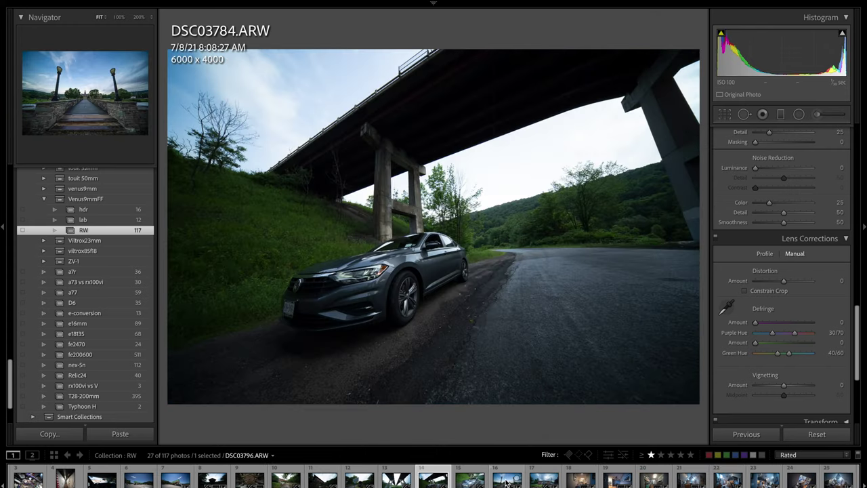
pyautogui.press('Right')
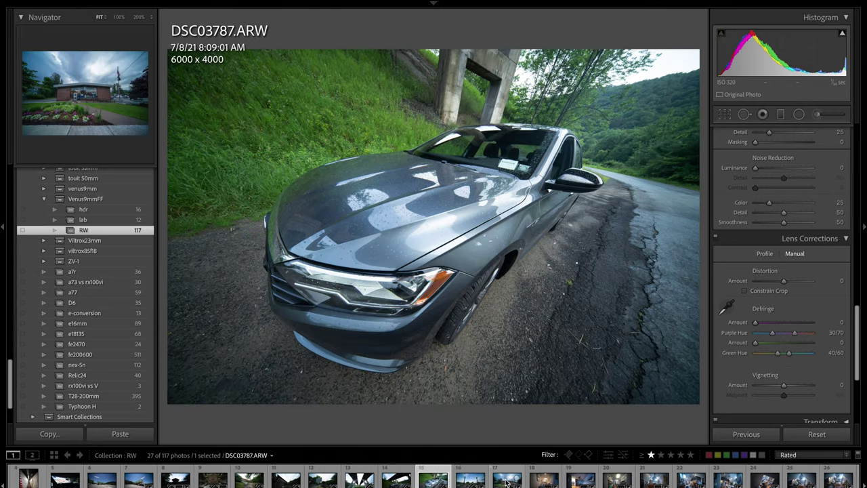
pyautogui.click(470, 480)
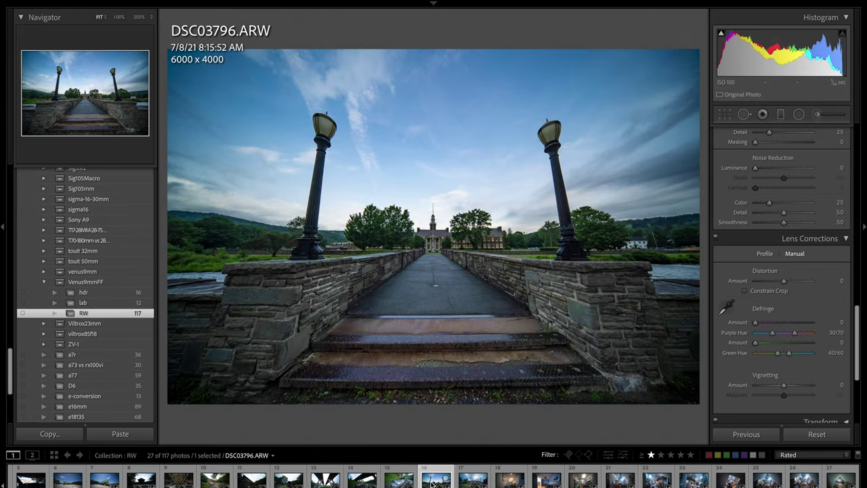
# Toggle the footbridge photo between its unedited original and edited version
pyautogui.press('\\')
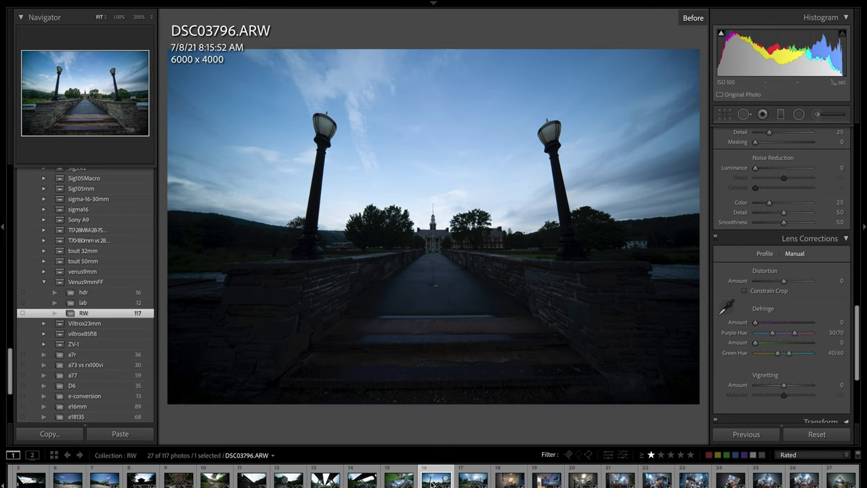
pyautogui.press('\\')
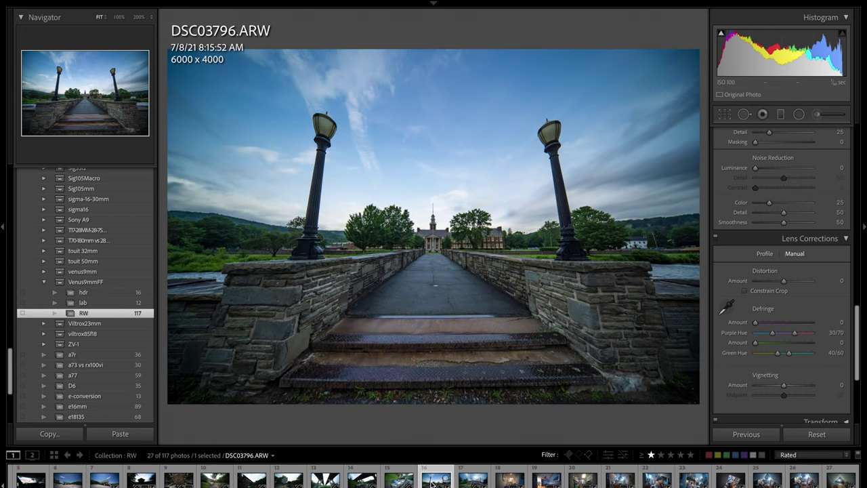
pyautogui.press('\\')
pyautogui.press('\\')
pyautogui.press('\\')
pyautogui.press('\\')
pyautogui.click(472, 478)
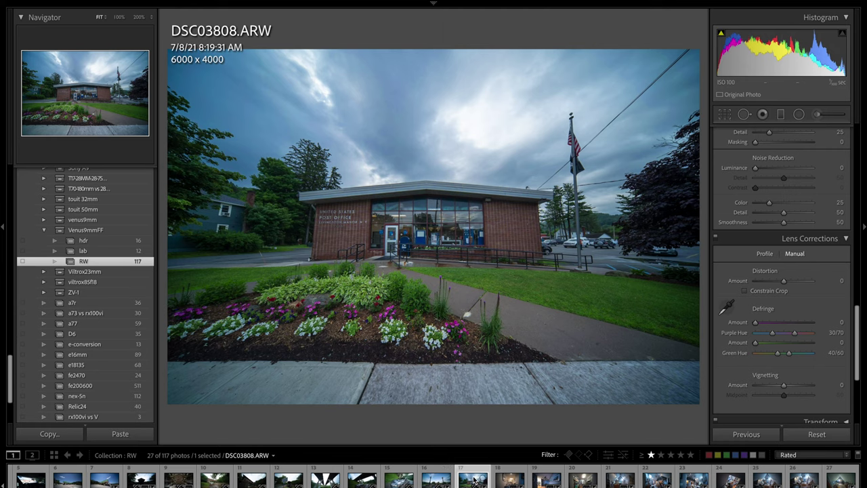
pyautogui.press('\\')
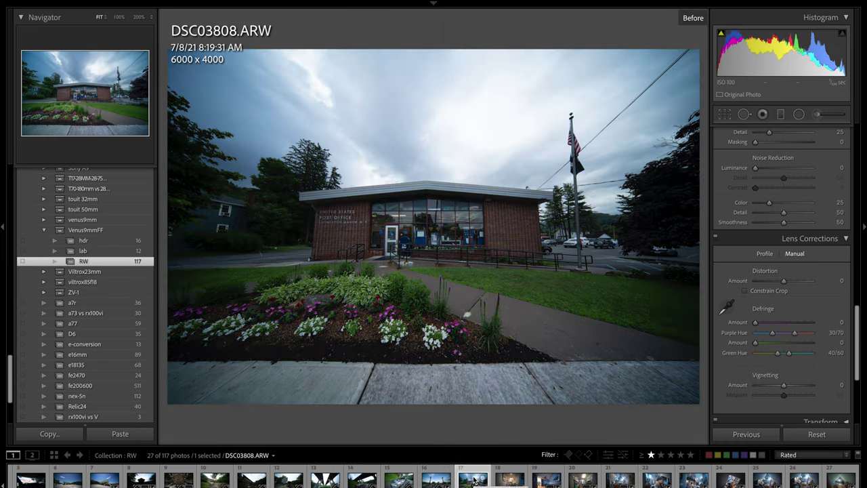
pyautogui.press('\\')
pyautogui.press('\\')
pyautogui.press('\\')
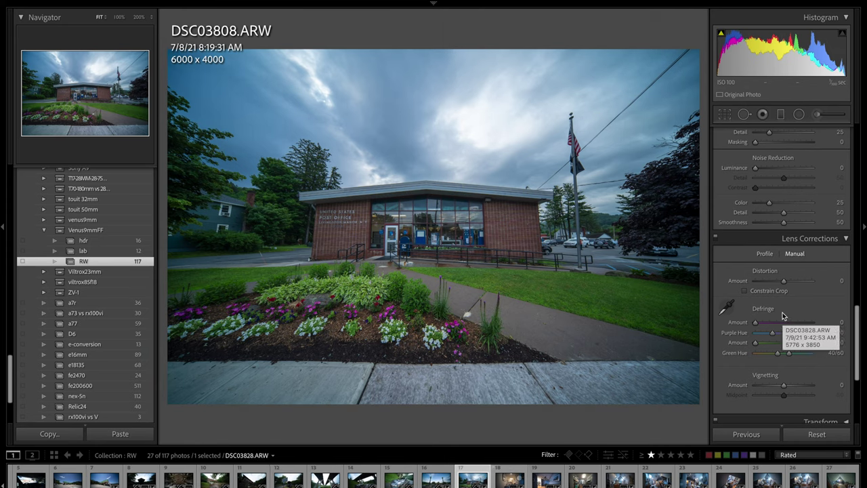
pyautogui.scroll(15, 783, 318)
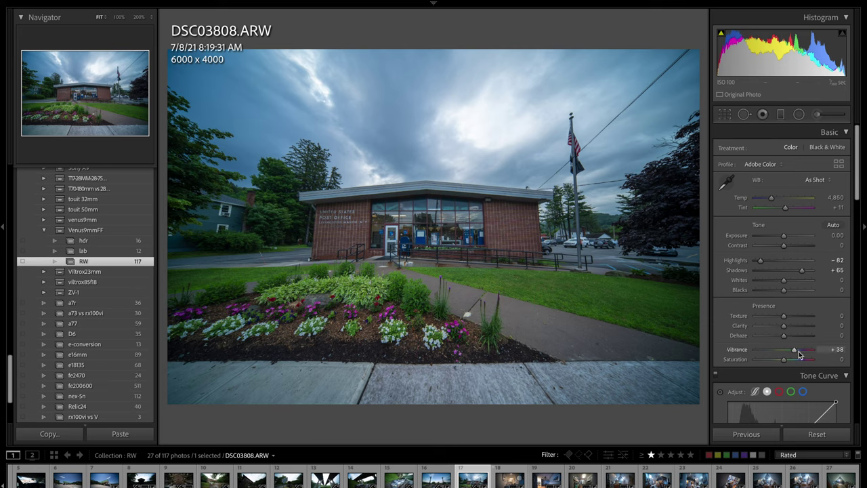
# Browse from kitchen counter photo DSC03828 through the dining, kitchen and living room shots
pyautogui.click(500, 482)
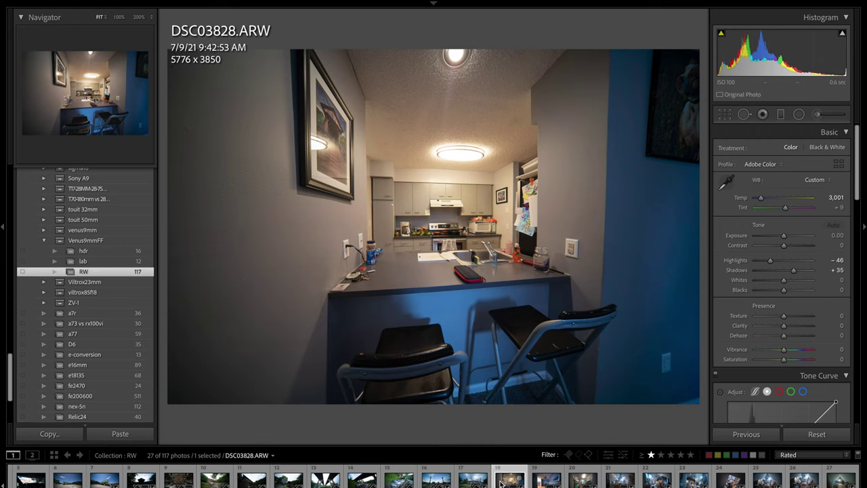
pyautogui.press('Right')
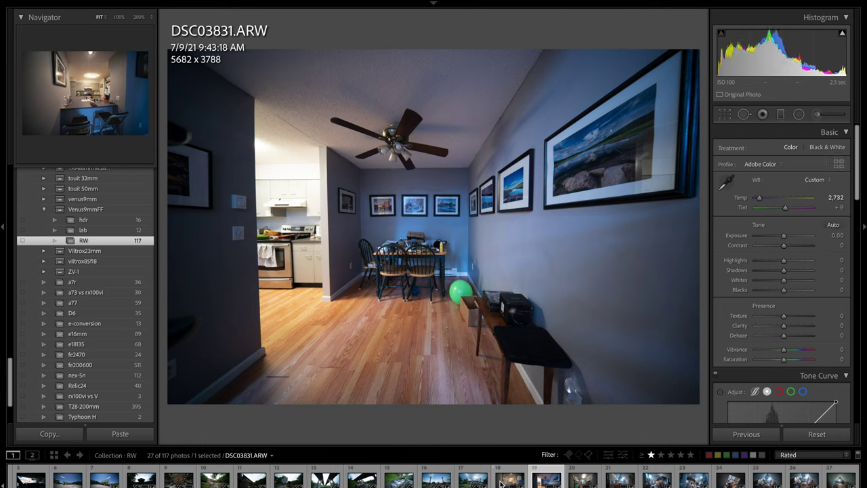
pyautogui.press('Right')
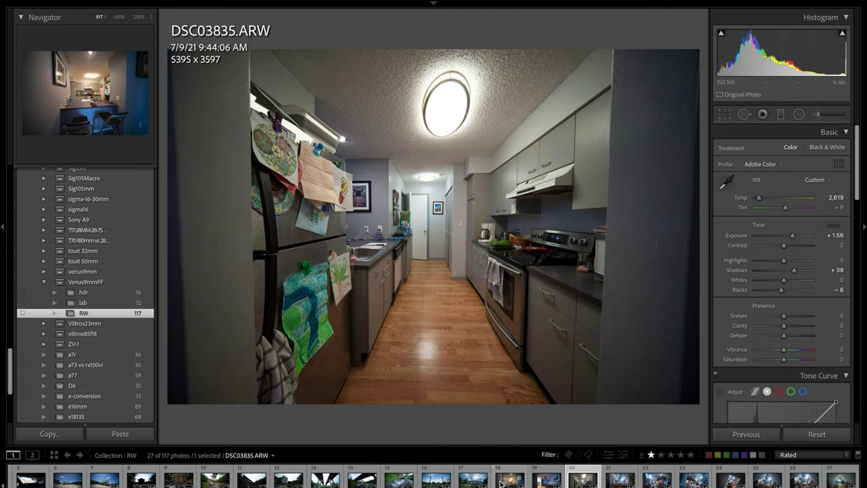
pyautogui.press('Right')
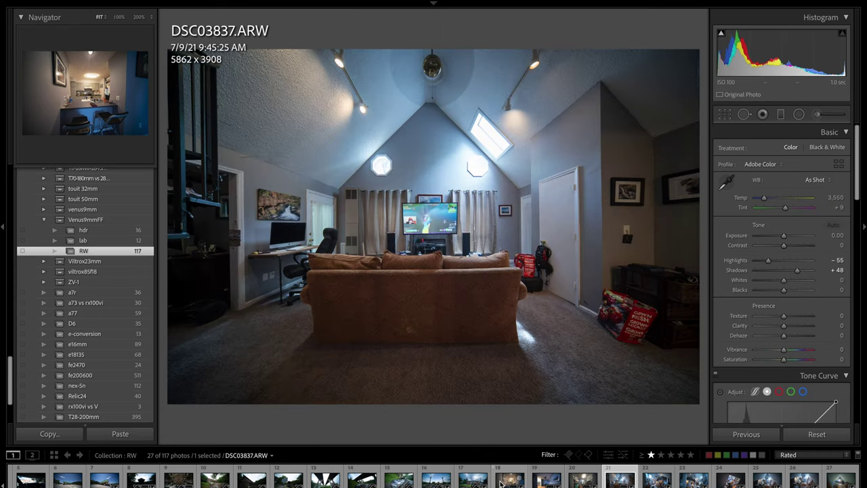
pyautogui.press('Right')
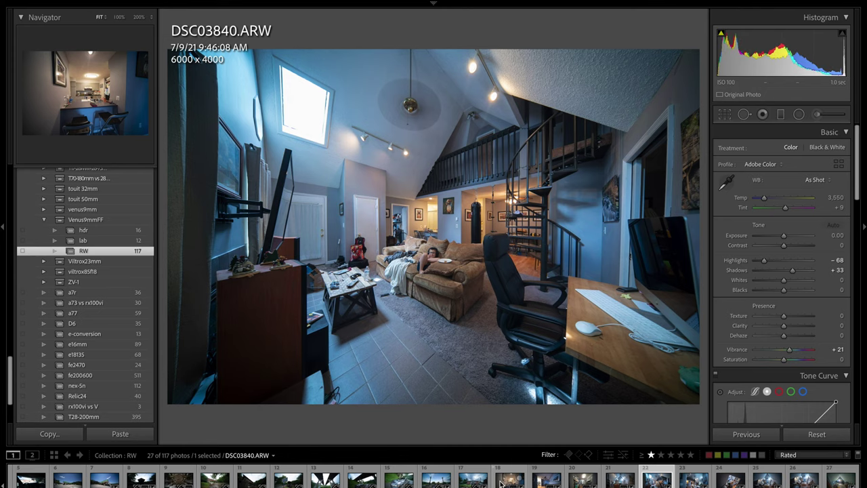
pyautogui.press('Right')
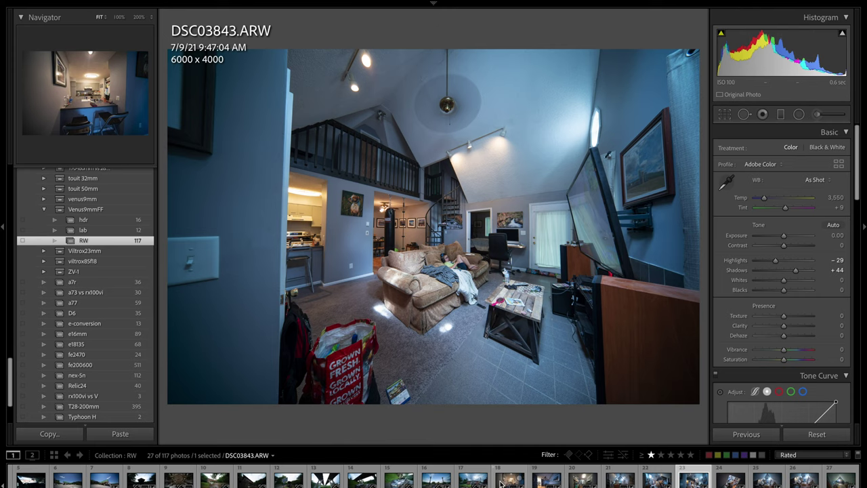
# Continue past the staircase and overhead shots to attic bedroom DSC03855, setting Tint to +27
pyautogui.press('Right')
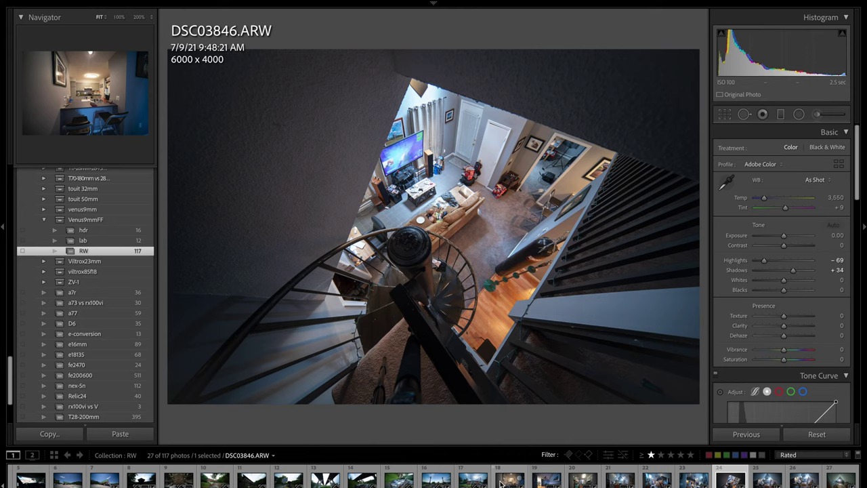
pyautogui.press('Right')
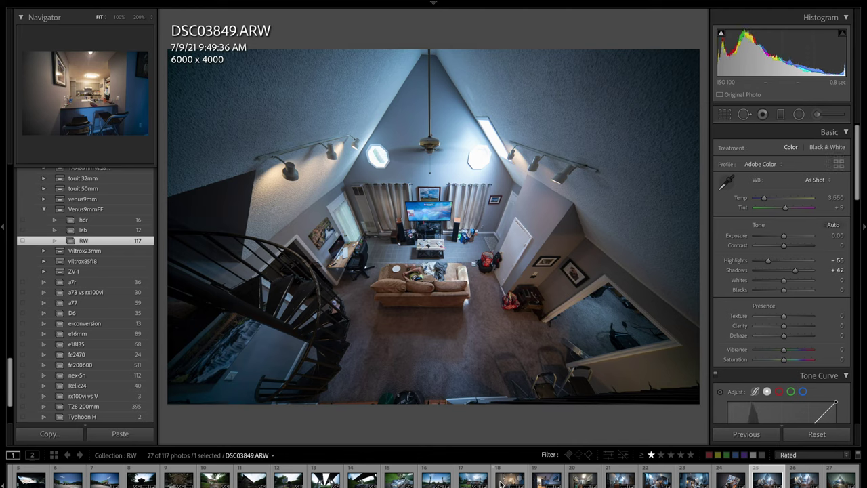
pyautogui.press('Right')
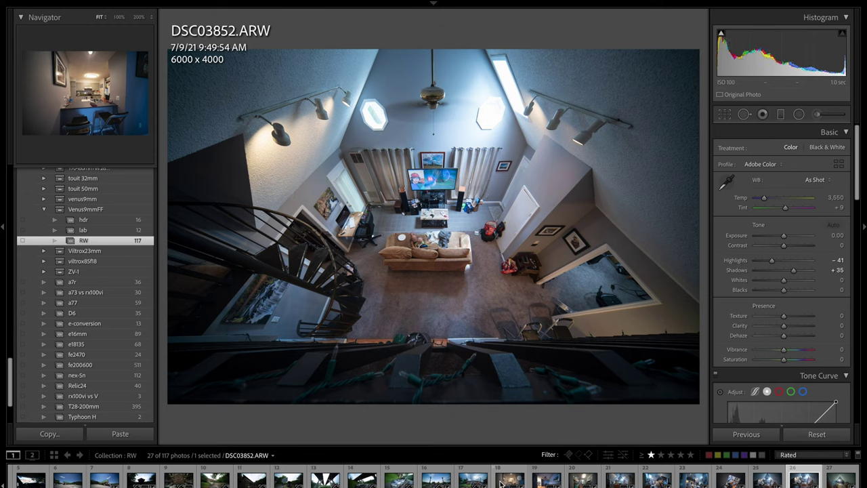
pyautogui.press('Right')
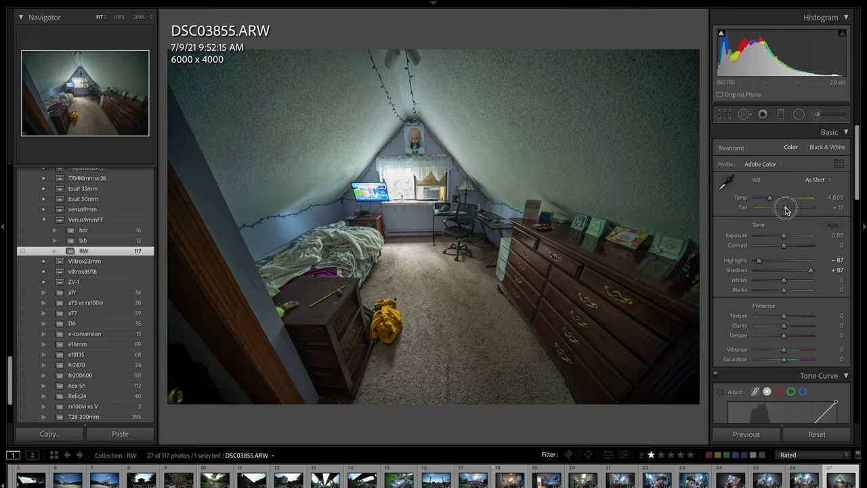
pyautogui.moveTo(787, 210); pyautogui.dragTo(789, 208)
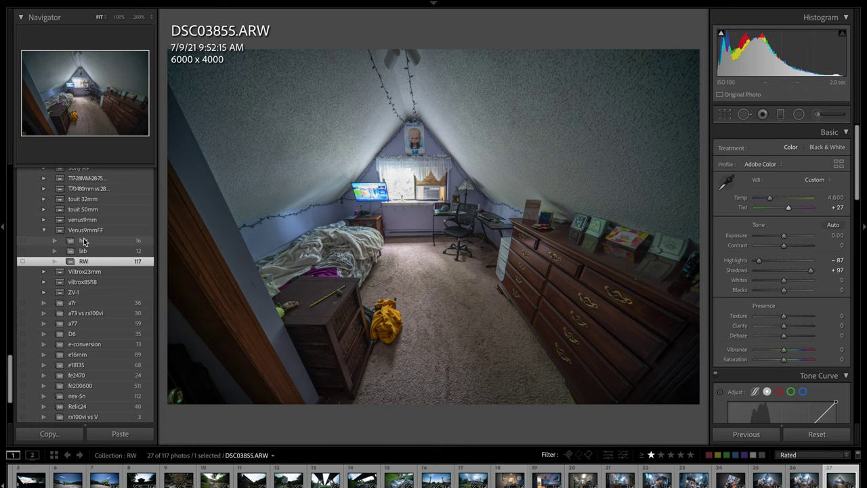
# Open the hdr folder and browse to the riverbank bridge composite DSC03754_HDR.tif
pyautogui.click(72, 242)
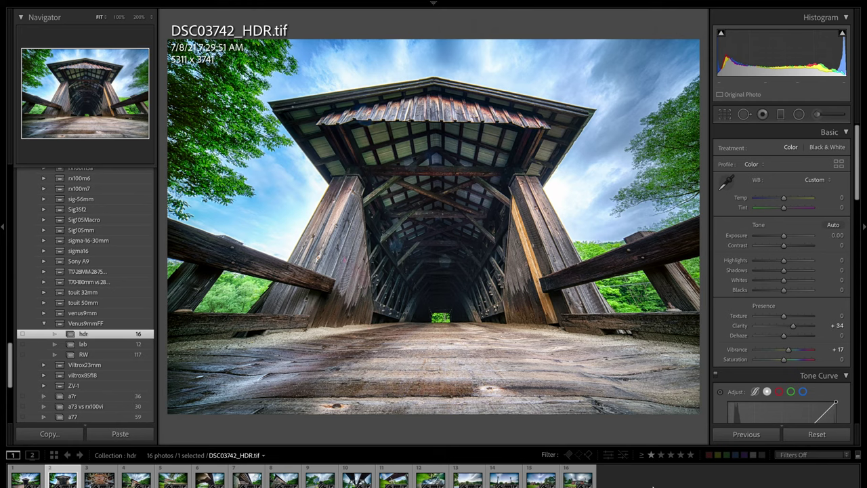
pyautogui.press('Right')
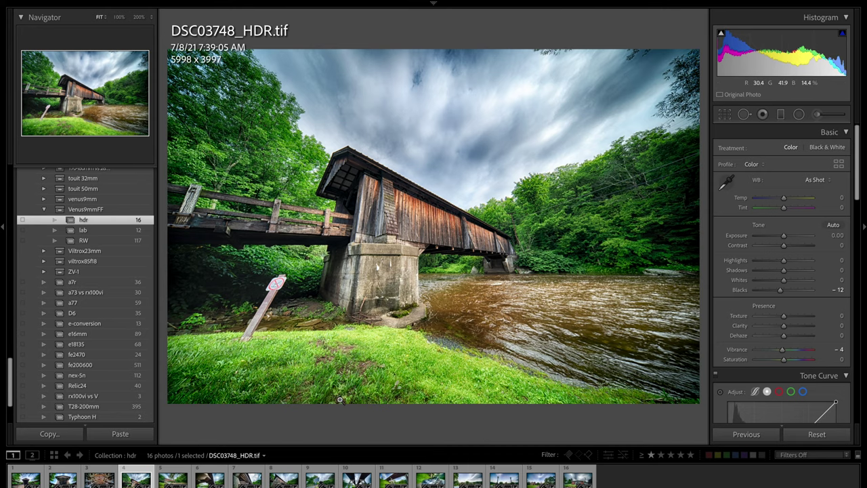
pyautogui.click(165, 480)
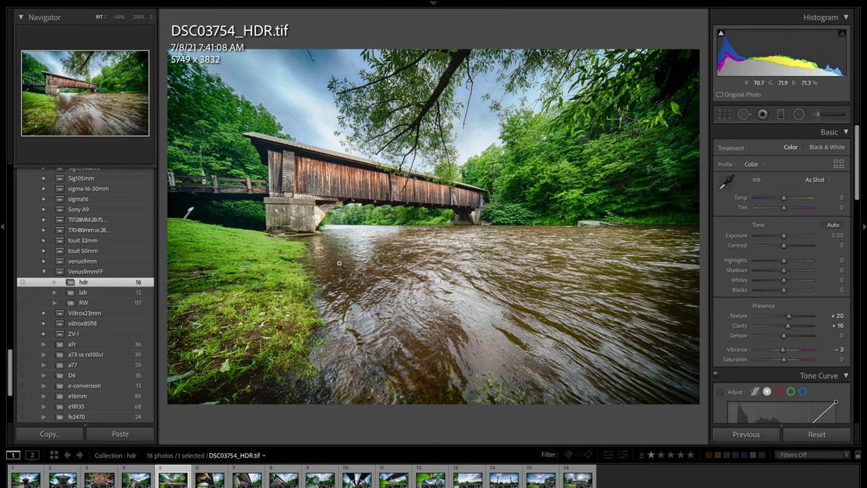
# Inspect the bridge at full size, then move through DSC03763_HDR.tif to the next bridge composite
pyautogui.click(350, 200)
pyautogui.moveTo(350, 200); pyautogui.dragTo(443, 256)
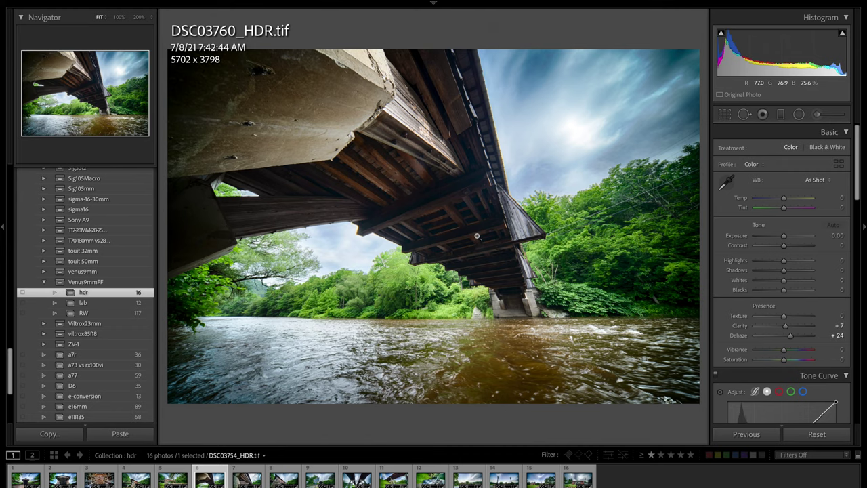
pyautogui.click(242, 479)
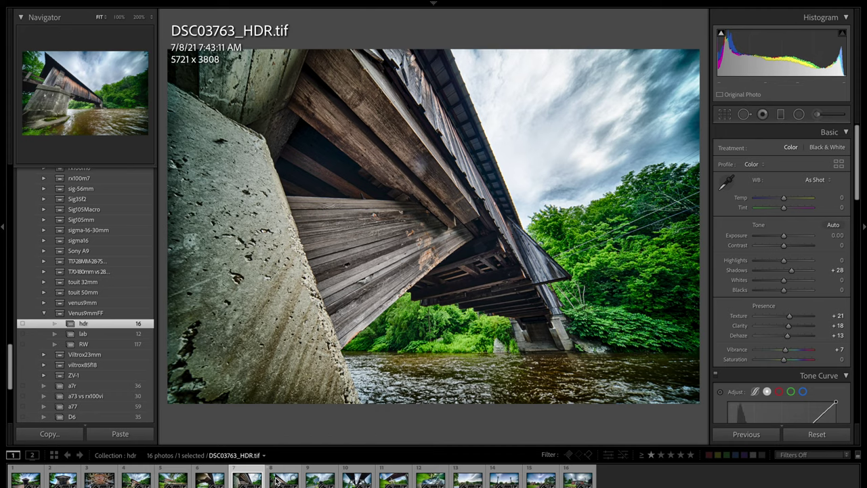
pyautogui.click(280, 479)
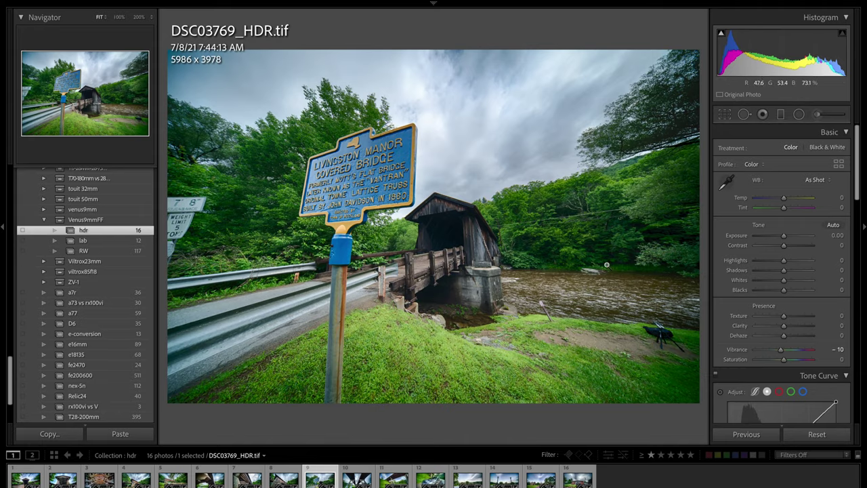
# Zoom in along the riverbank to the Livingston Manor sign, then fit the photo back
pyautogui.click(642, 340)
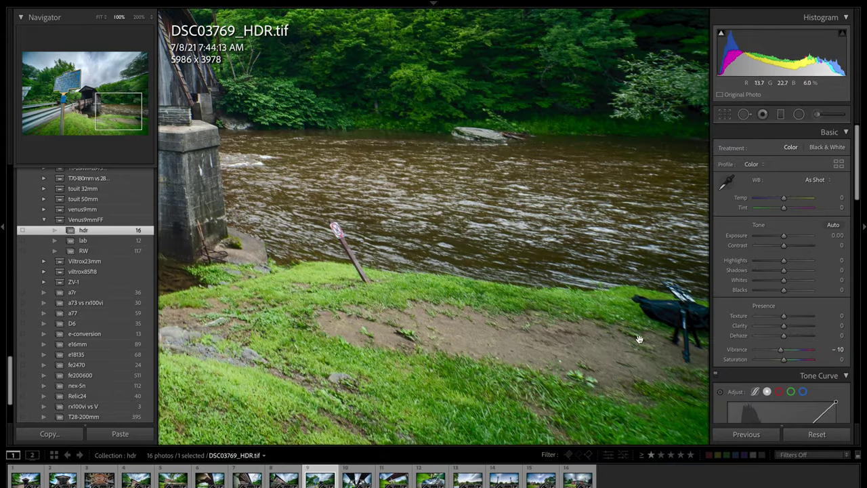
pyautogui.moveTo(639, 339); pyautogui.dragTo(499, 309)
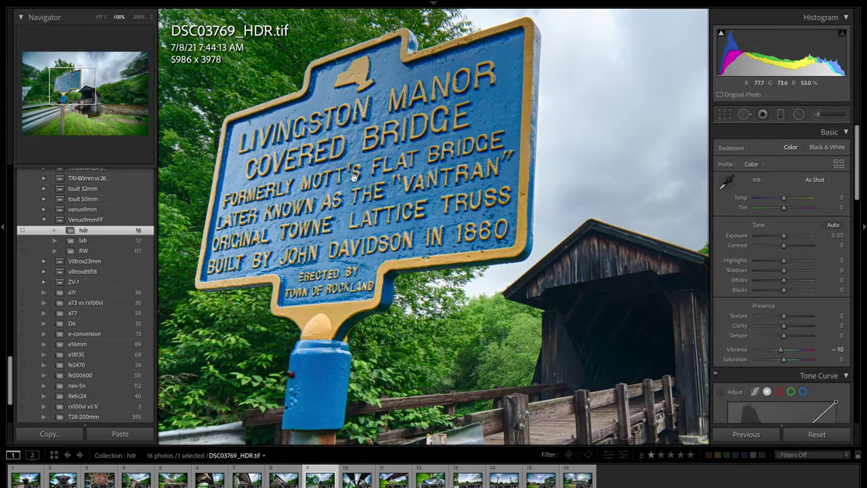
pyautogui.moveTo(436, 217); pyautogui.dragTo(468, 233)
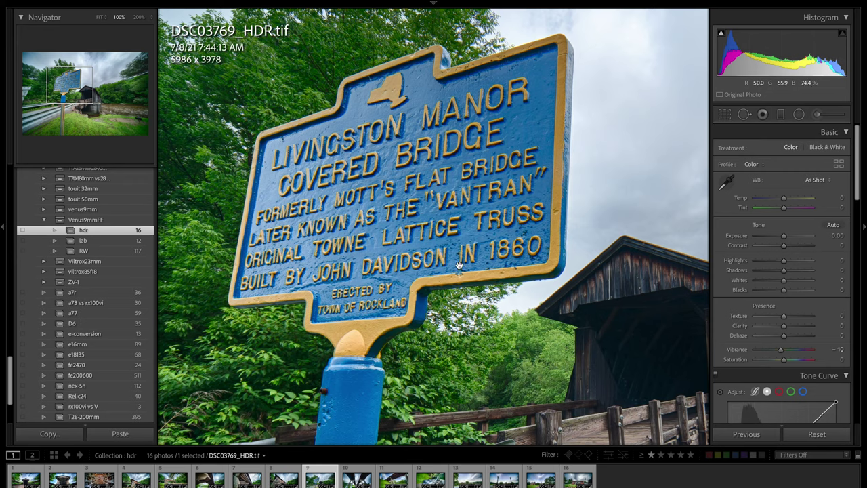
pyautogui.click(466, 264)
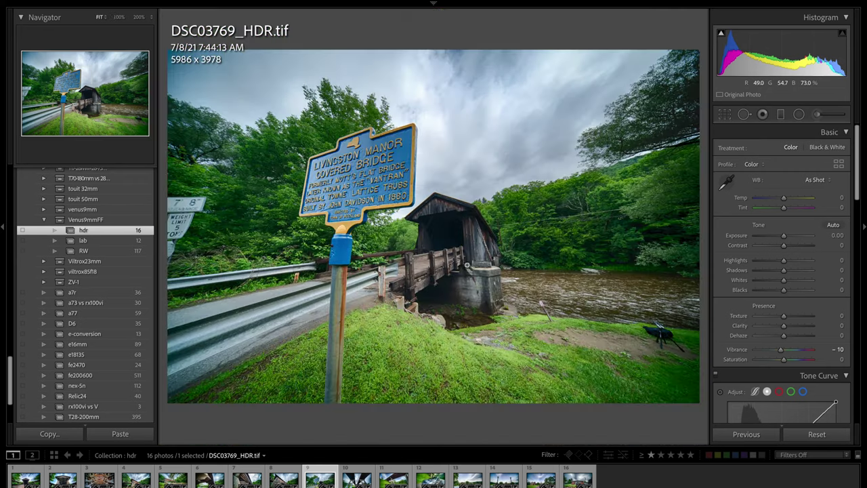
# Browse overpass, car, river and walkway composites, checking the campus building up close, ending on DSC03805_HDR.tif
pyautogui.click(352, 480)
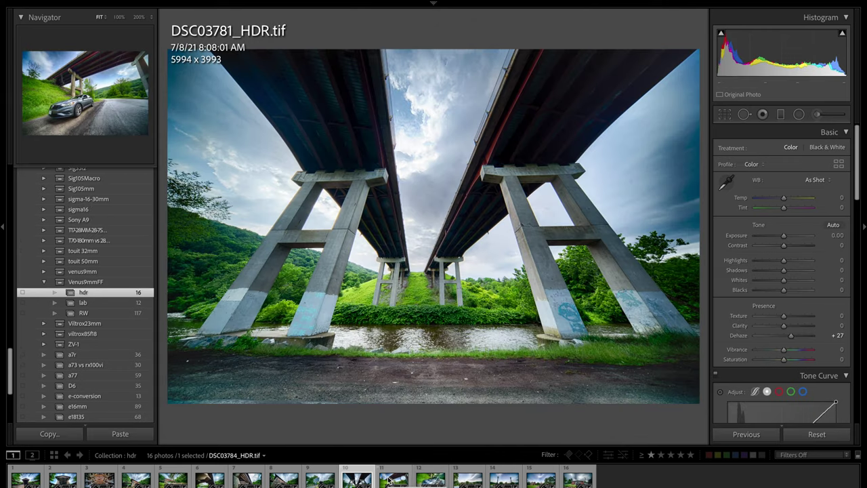
pyautogui.click(388, 479)
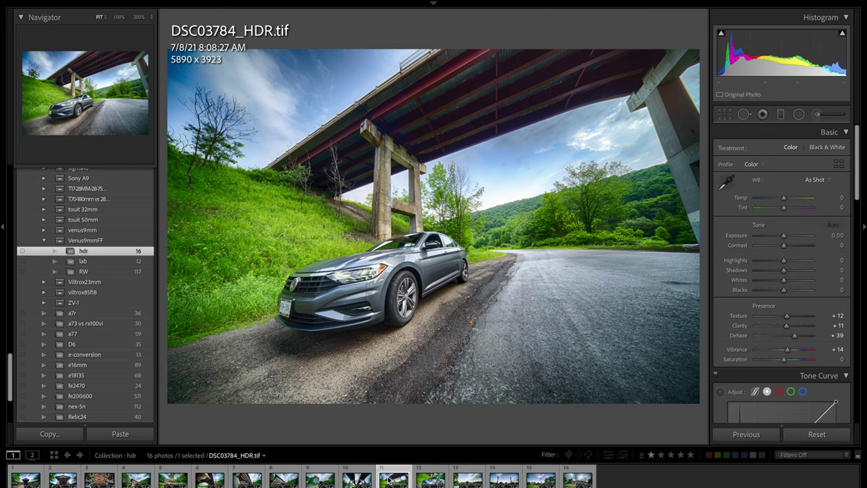
pyautogui.click(428, 479)
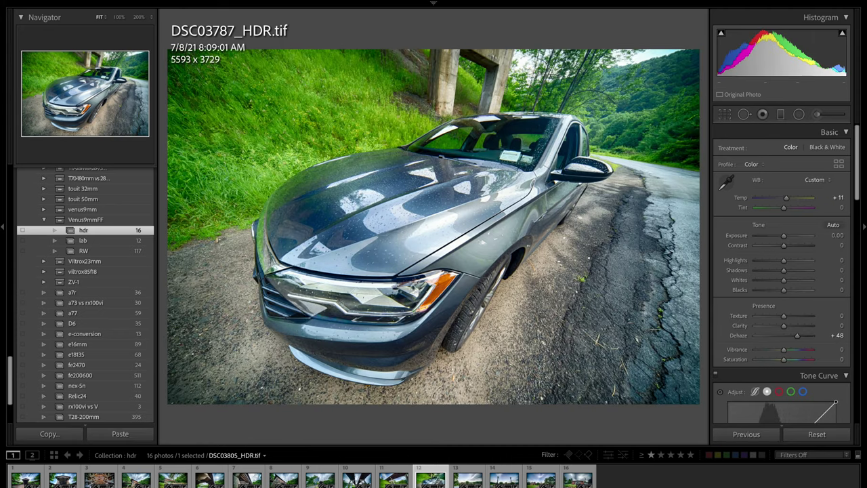
pyautogui.click(463, 480)
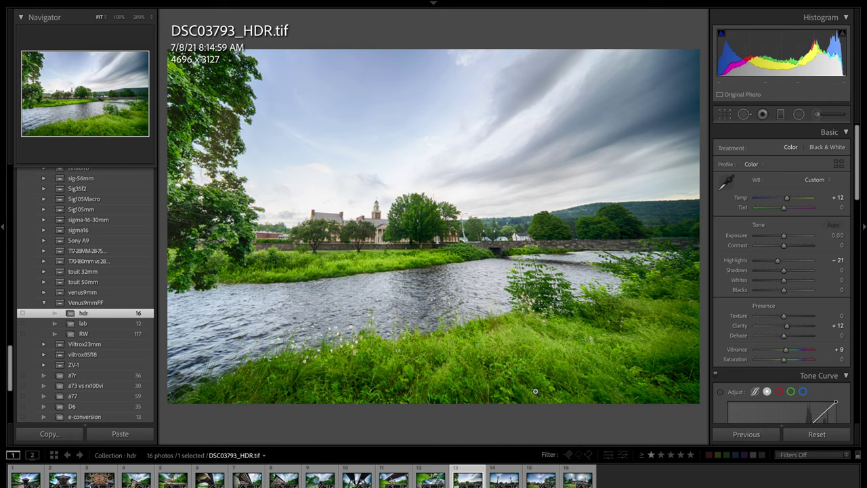
pyautogui.click(500, 480)
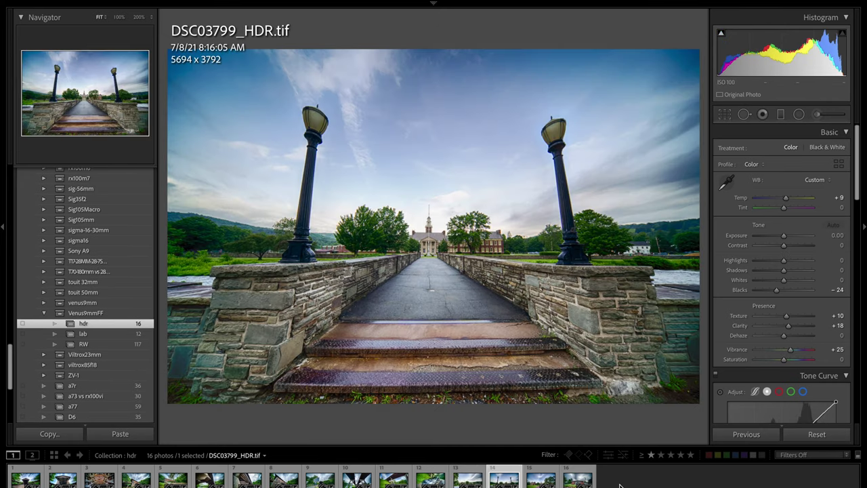
pyautogui.click(428, 242)
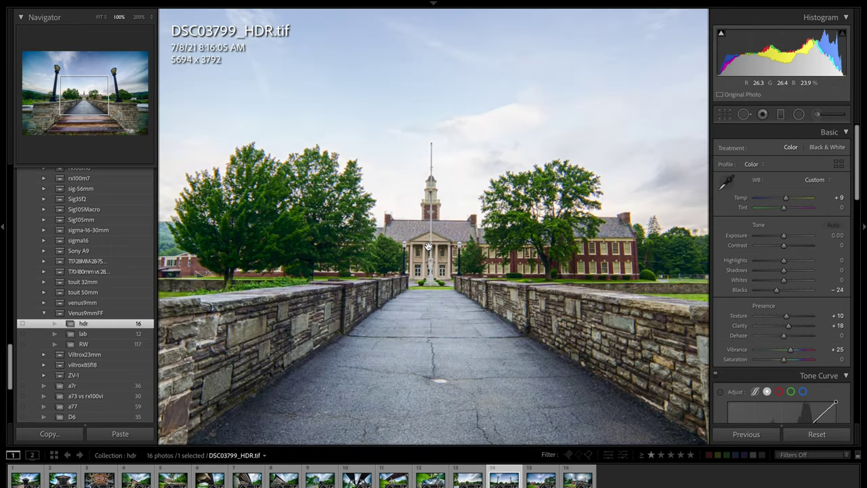
pyautogui.click(427, 255)
pyautogui.click(535, 480)
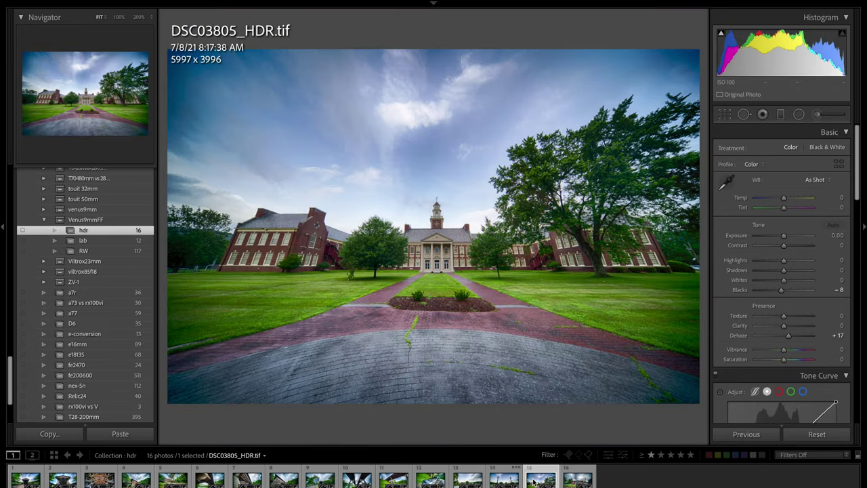